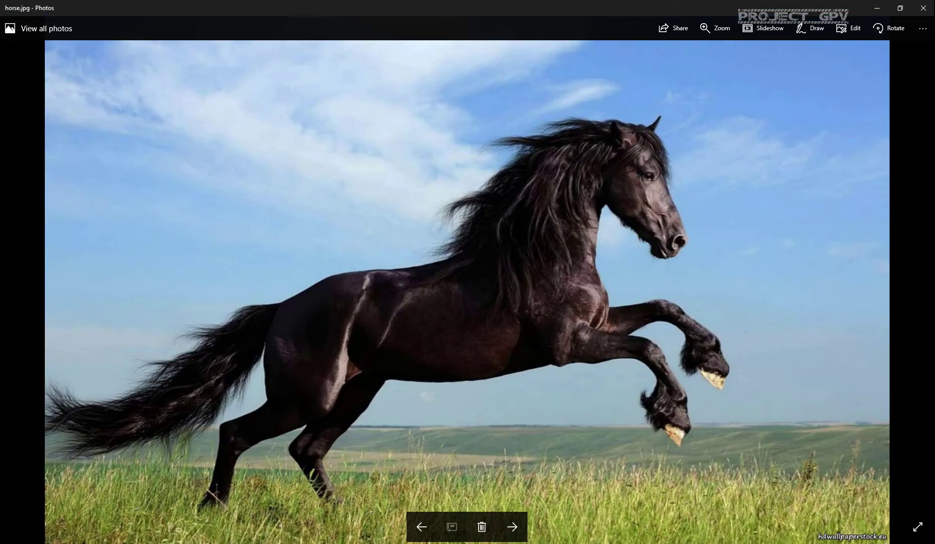
Close the photo viewer and open the desktop horse image in Adobe Photoshop CC 2015.
left_click(925, 8)
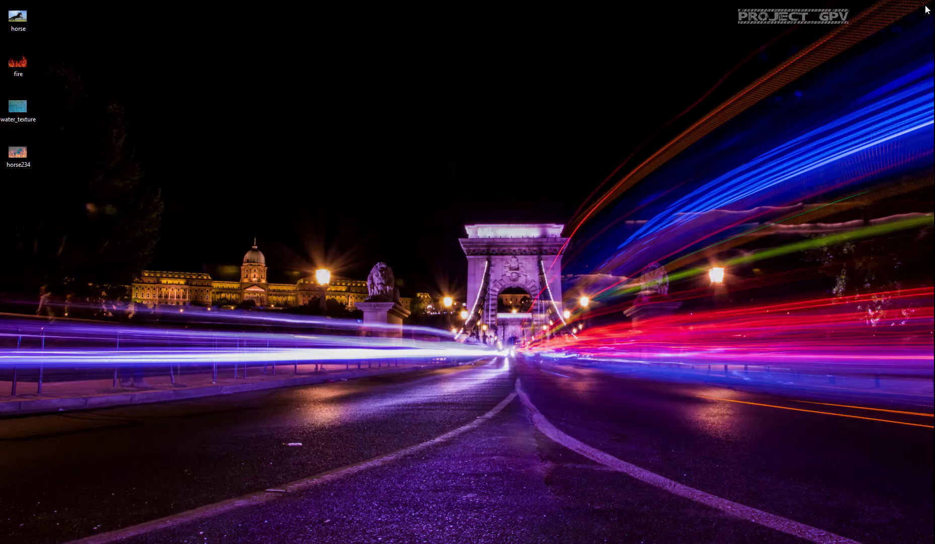
right_click(18, 21)
mouse_move(97, 149)
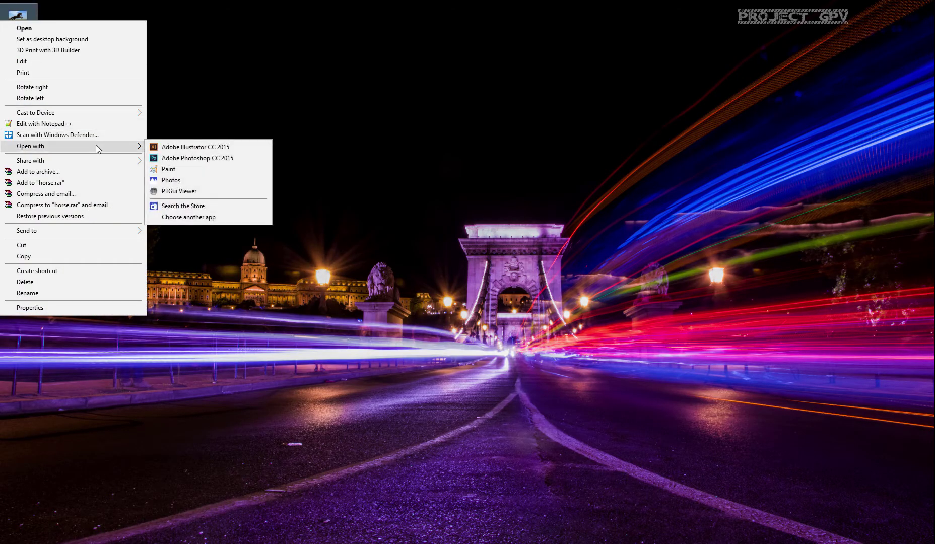
left_click(192, 157)
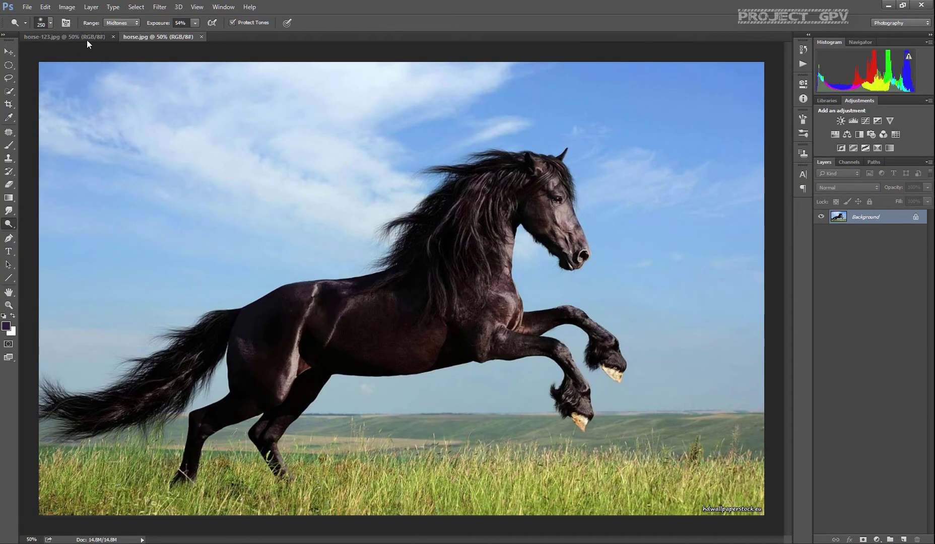
Glance at the horse-123 composite, then unlock horse.jpg's Background and duplicate it.
left_click(88, 37)
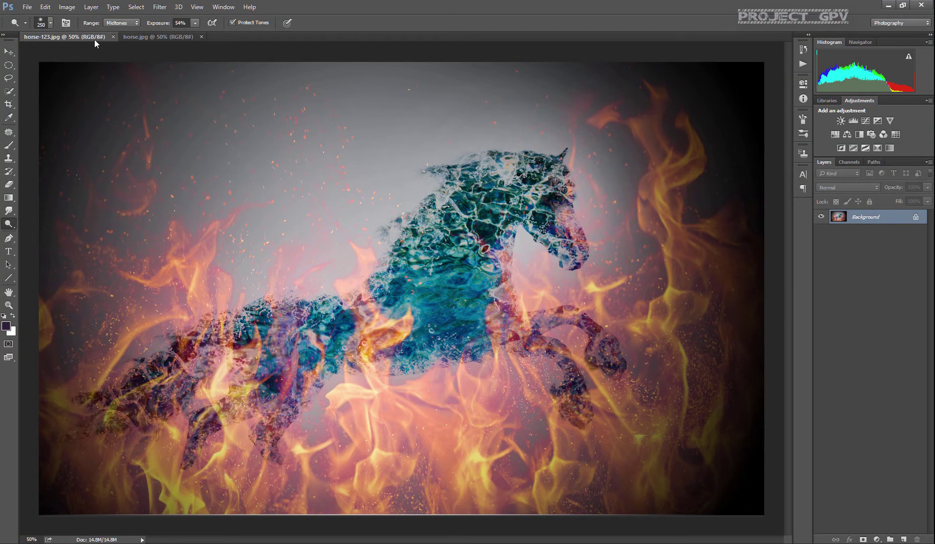
left_click(161, 36)
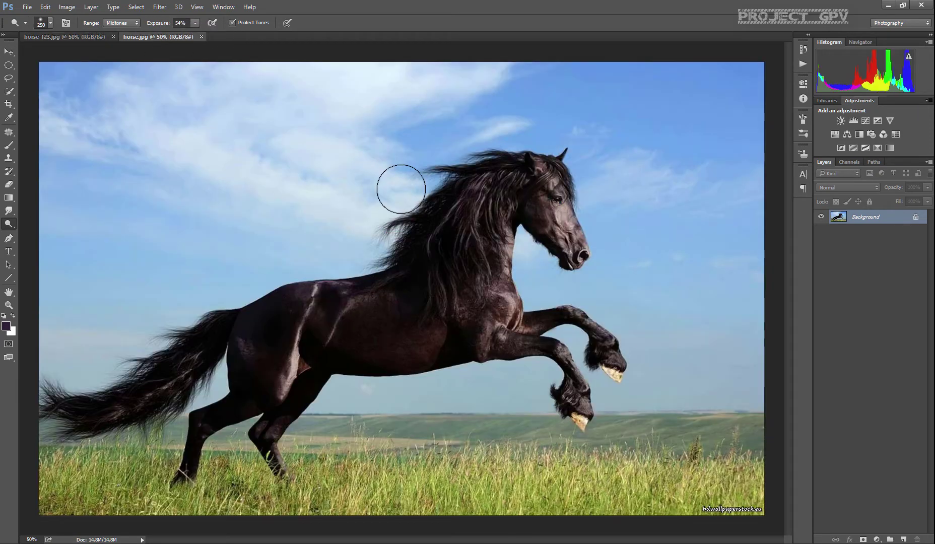
left_click(915, 217)
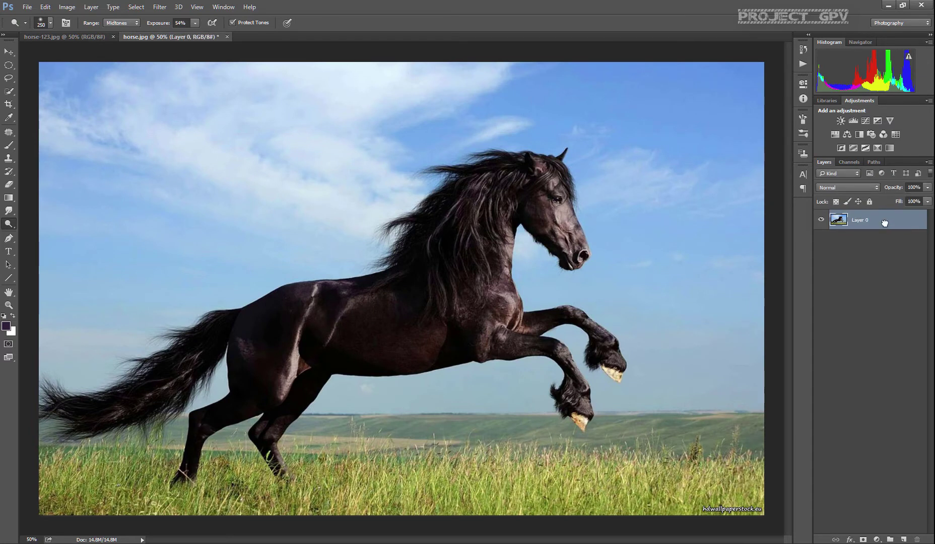
left_click_drag(901, 220, 904, 539)
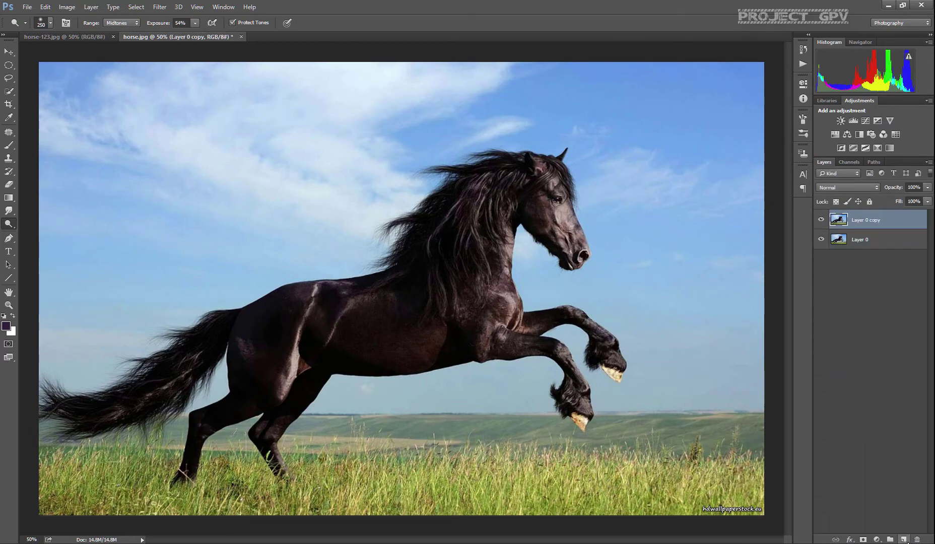
Quick-select the horse's head, legs, belly and tail, then subtract the bottom-left grass.
left_click(9, 91)
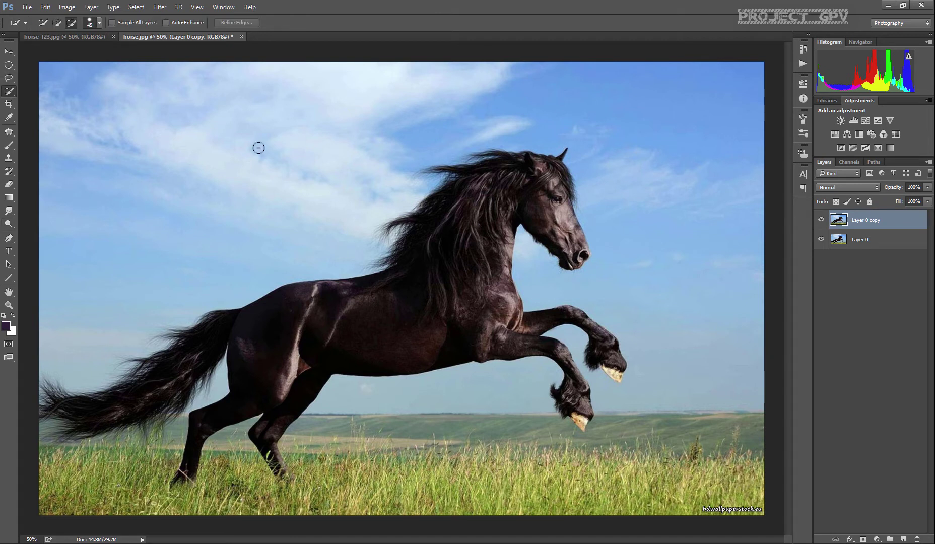
left_click(58, 24)
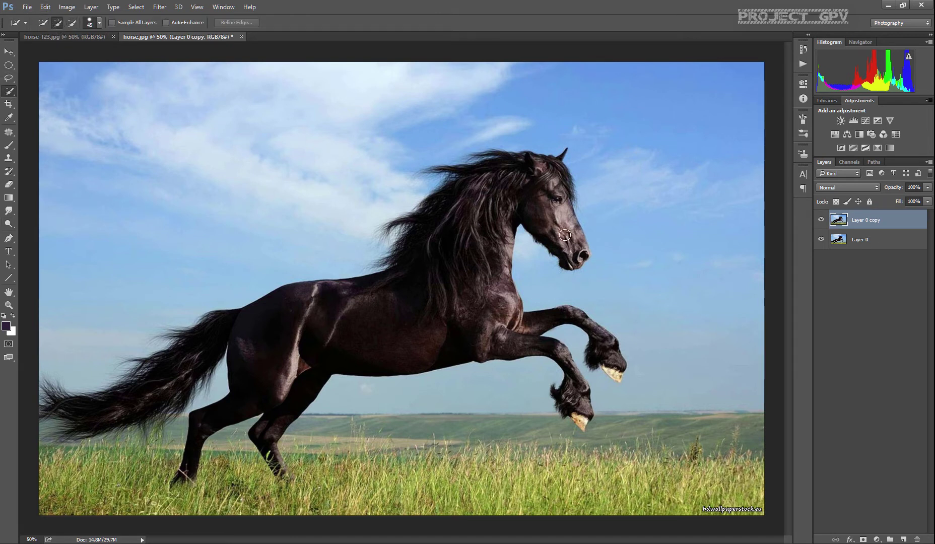
mouse_move(577, 249)
left_mouse_down()
mouse_move(560, 216)
mouse_move(568, 255)
mouse_move(549, 234)
mouse_move(529, 196)
mouse_move(547, 176)
mouse_move(507, 184)
mouse_move(451, 230)
mouse_move(407, 328)
mouse_move(544, 351)
mouse_move(579, 390)
mouse_move(582, 416)
mouse_move(556, 385)
mouse_move(569, 403)
left_mouse_up()
left_click(615, 373)
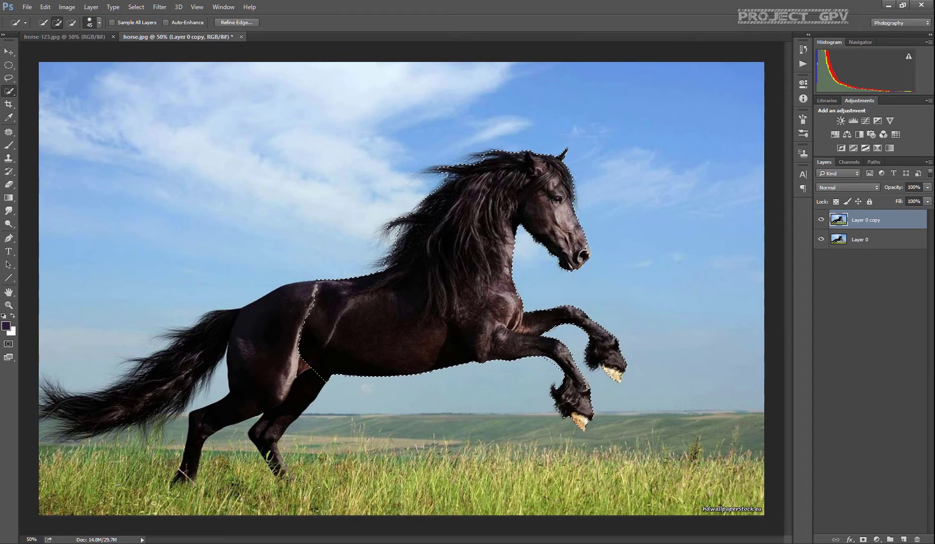
mouse_move(322, 320)
left_mouse_down()
mouse_move(309, 372)
mouse_move(272, 396)
mouse_move(265, 453)
mouse_move(278, 468)
left_mouse_up()
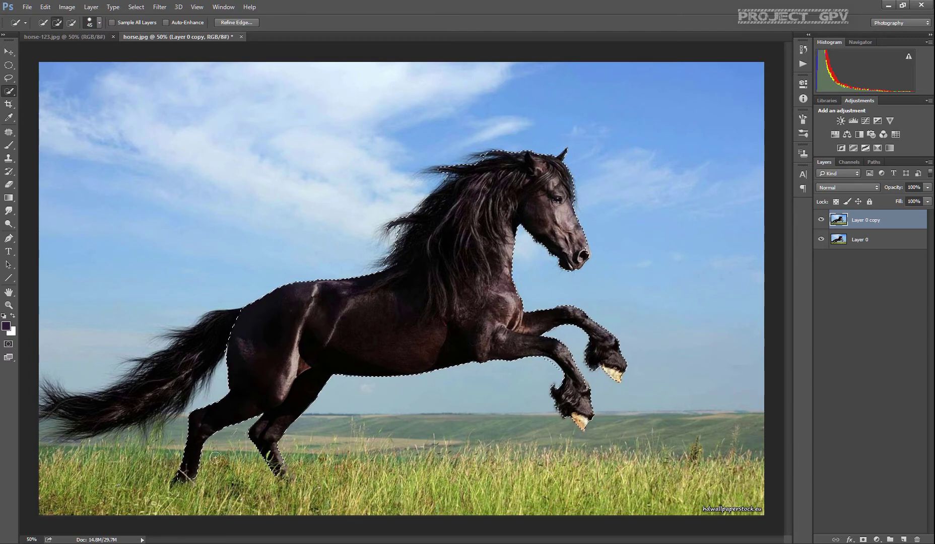
left_click(231, 415)
mouse_move(231, 328)
left_mouse_down()
mouse_move(209, 332)
mouse_move(124, 403)
mouse_move(51, 398)
left_mouse_up()
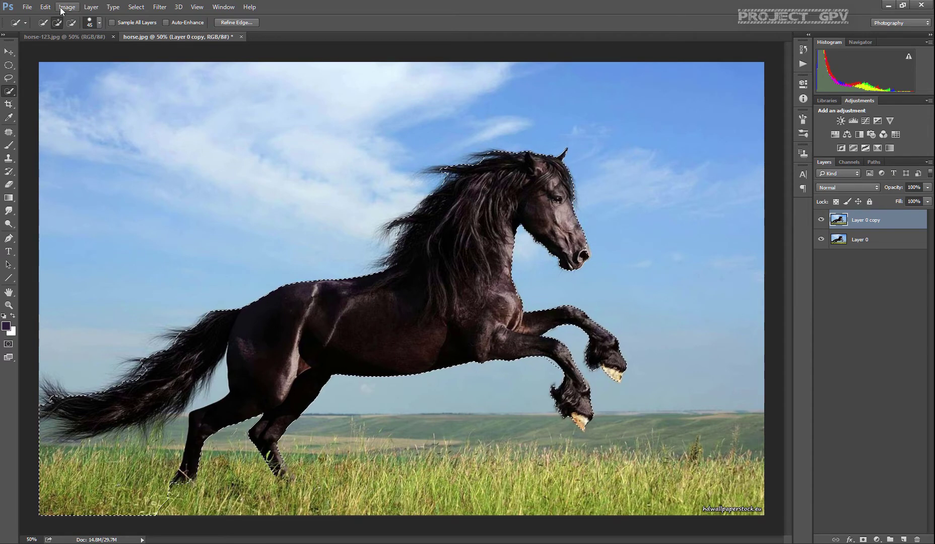
left_click(72, 23)
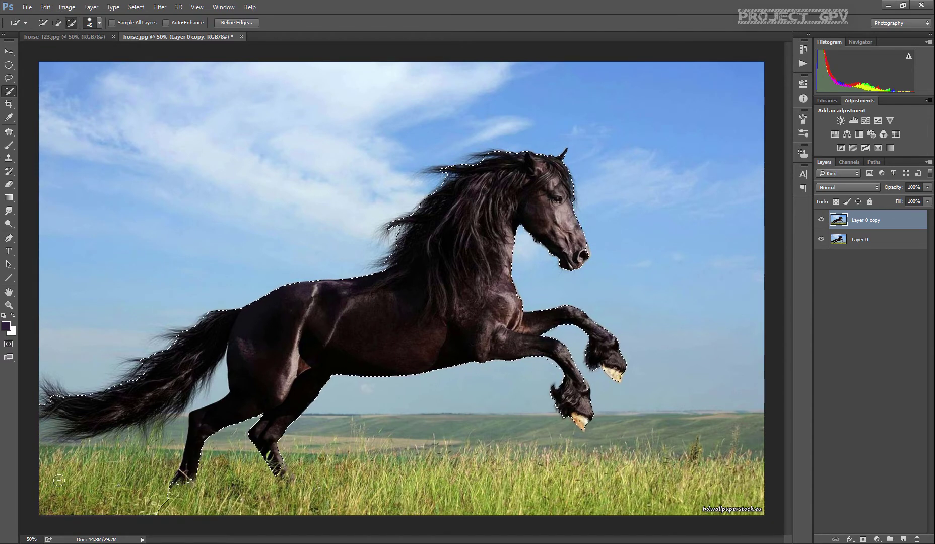
mouse_move(35, 446)
left_mouse_down()
mouse_move(83, 498)
mouse_move(131, 506)
mouse_move(144, 456)
mouse_move(211, 396)
mouse_move(226, 360)
left_mouse_up()
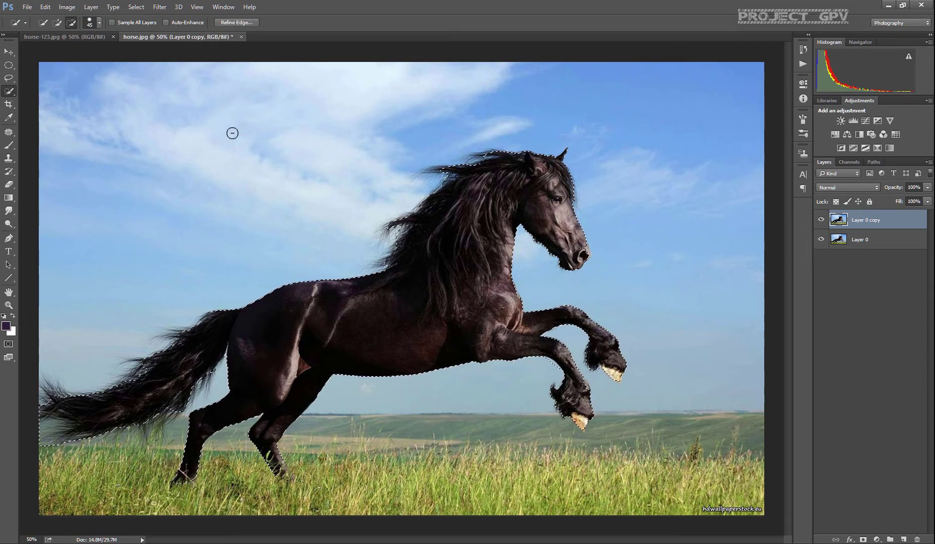
Open Refine Edge on the selection and set the brush size to 66.
right_click(469, 240)
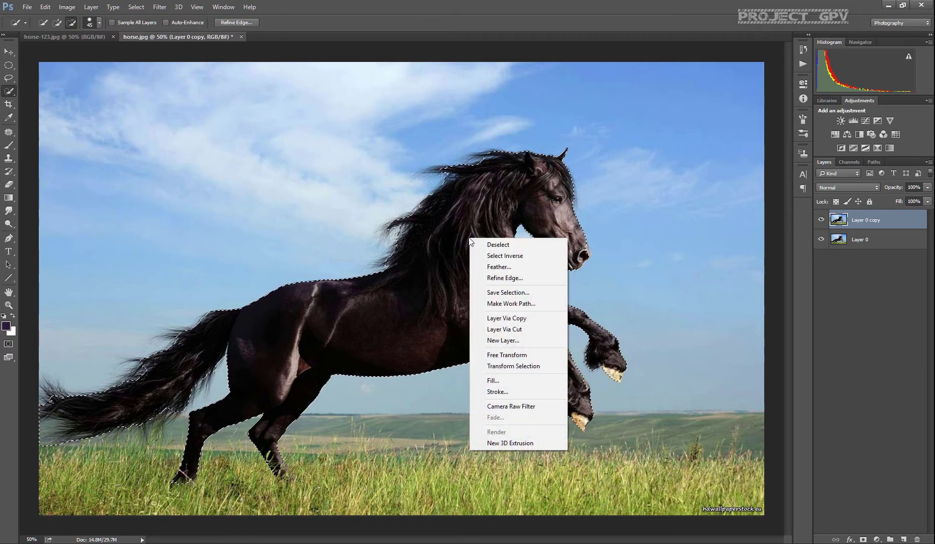
left_click(531, 277)
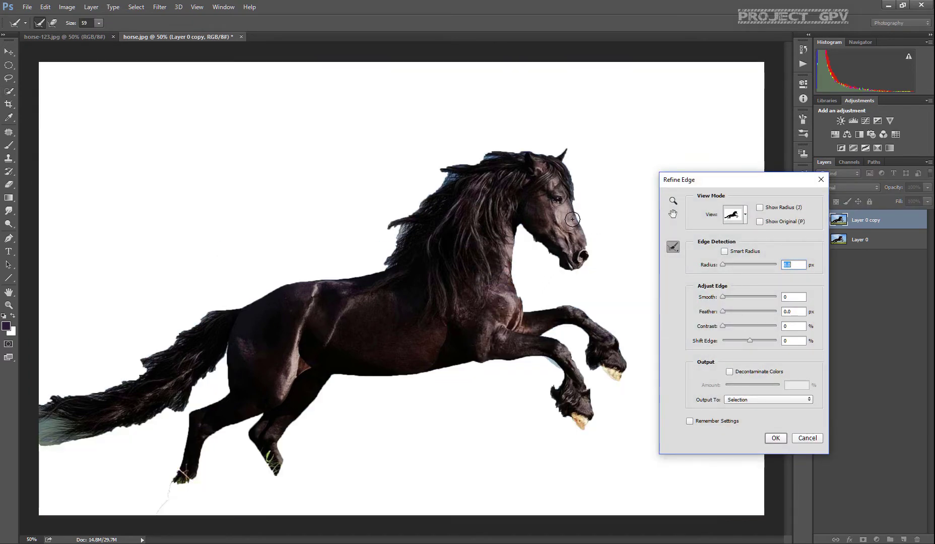
left_click(99, 23)
left_click_drag(100, 34, 106, 39)
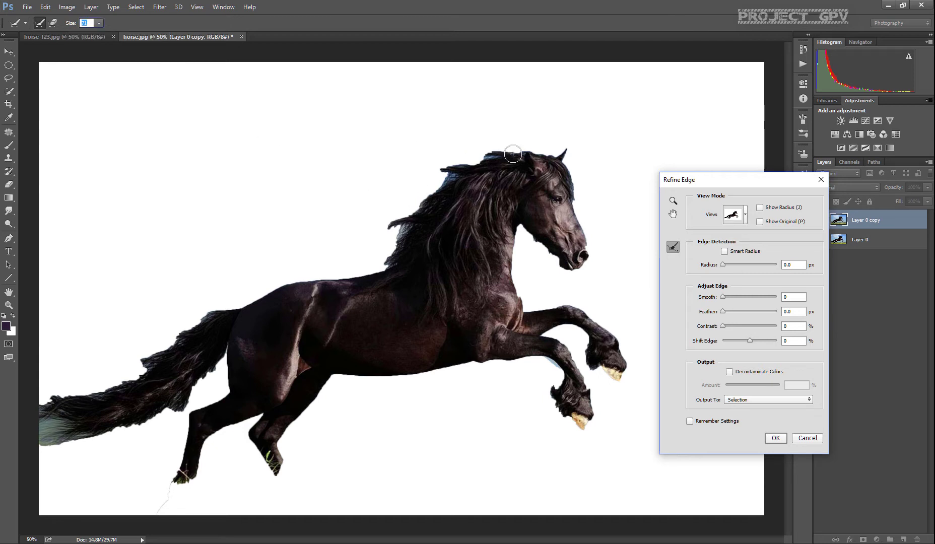
Paint Refine Radius strokes along the top of the mane, loose mane hairs and the tail.
mouse_move(517, 151)
left_mouse_down()
mouse_move(492, 149)
mouse_move(432, 175)
mouse_move(446, 168)
mouse_move(414, 168)
mouse_move(455, 173)
mouse_move(416, 196)
mouse_move(435, 170)
mouse_move(413, 176)
mouse_move(431, 190)
mouse_move(389, 231)
mouse_move(417, 208)
mouse_move(387, 261)
mouse_move(350, 265)
mouse_move(378, 266)
left_mouse_up()
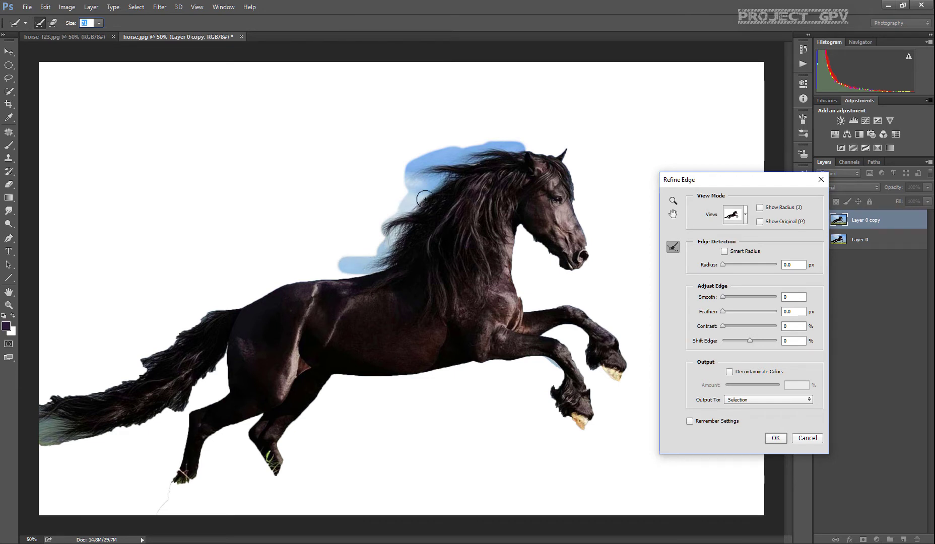
mouse_move(372, 227)
left_mouse_down()
mouse_move(372, 247)
mouse_move(368, 226)
mouse_move(411, 199)
left_mouse_up()
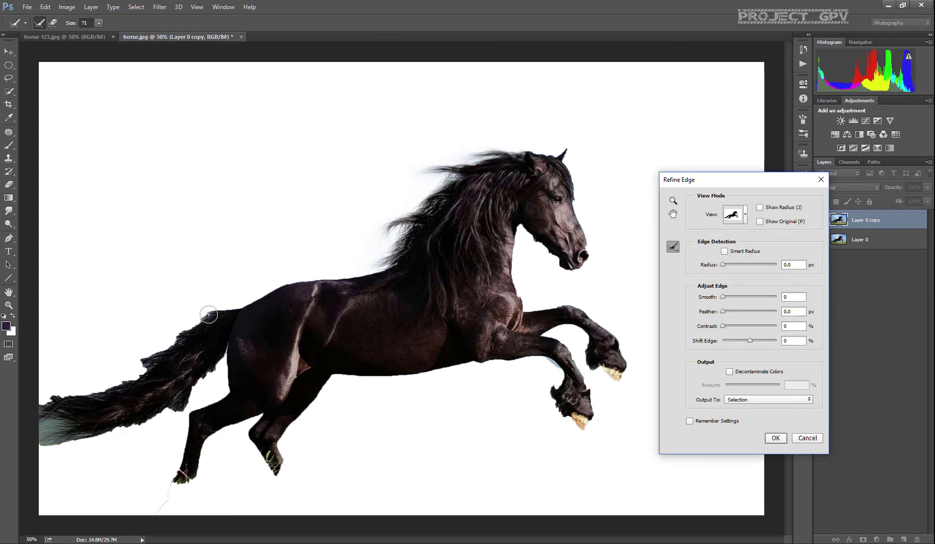
mouse_move(208, 311)
left_mouse_down()
mouse_move(154, 350)
mouse_move(200, 312)
mouse_move(131, 344)
mouse_move(174, 331)
mouse_move(117, 367)
mouse_move(153, 356)
mouse_move(112, 391)
mouse_move(145, 372)
mouse_move(64, 397)
mouse_move(36, 394)
mouse_move(45, 376)
mouse_move(70, 384)
mouse_move(53, 381)
mouse_move(130, 362)
mouse_move(107, 368)
mouse_move(102, 390)
mouse_move(30, 393)
mouse_move(45, 400)
mouse_move(40, 413)
mouse_move(76, 423)
mouse_move(30, 432)
mouse_move(80, 438)
mouse_move(61, 446)
mouse_move(102, 433)
mouse_move(104, 445)
mouse_move(141, 423)
mouse_move(126, 438)
mouse_move(171, 404)
mouse_move(162, 420)
mouse_move(186, 408)
mouse_move(222, 345)
left_mouse_up()
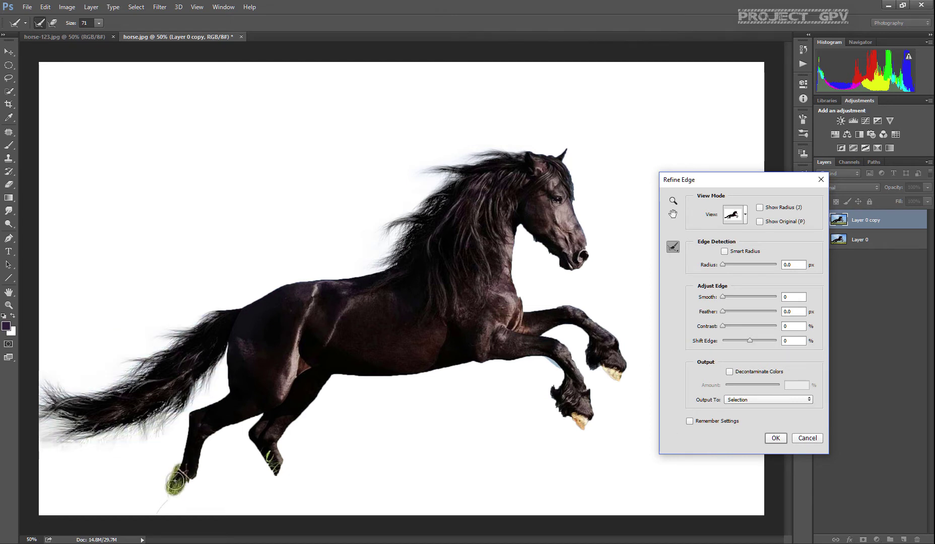
Refine the edges around both hind hooves and the left hoof's lower edge.
left_click_drag(180, 475, 194, 478)
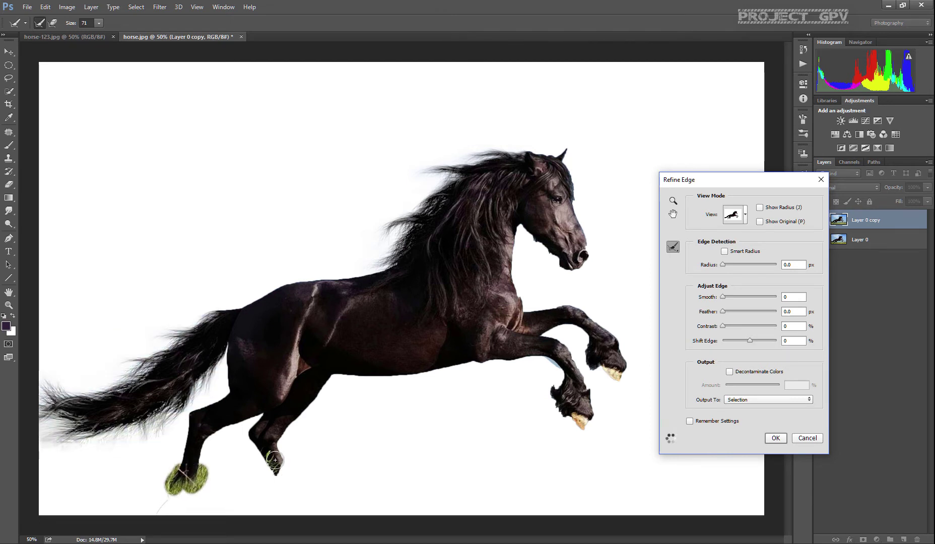
mouse_move(275, 460)
left_mouse_down()
mouse_move(263, 455)
mouse_move(278, 469)
mouse_move(283, 458)
left_mouse_up()
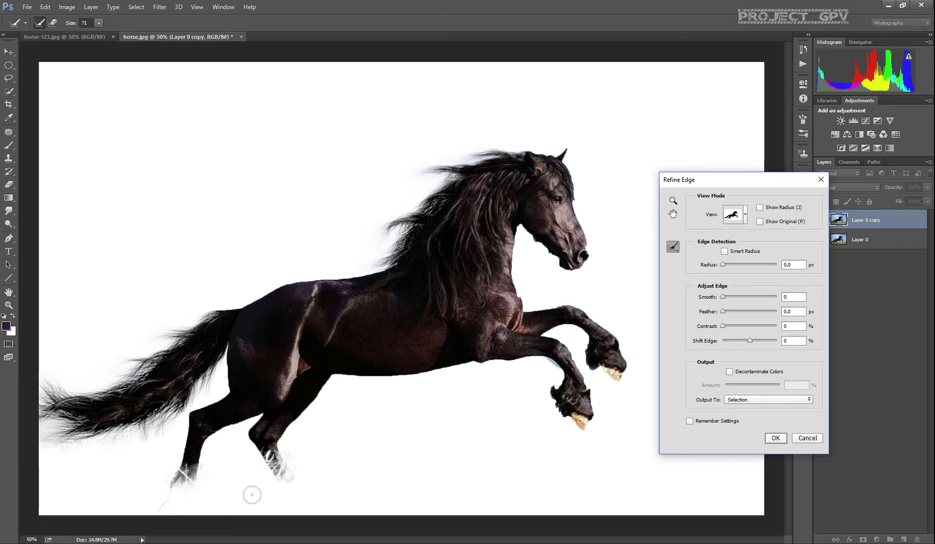
mouse_move(161, 498)
left_mouse_down()
mouse_move(161, 483)
mouse_move(208, 529)
mouse_move(217, 526)
left_mouse_up()
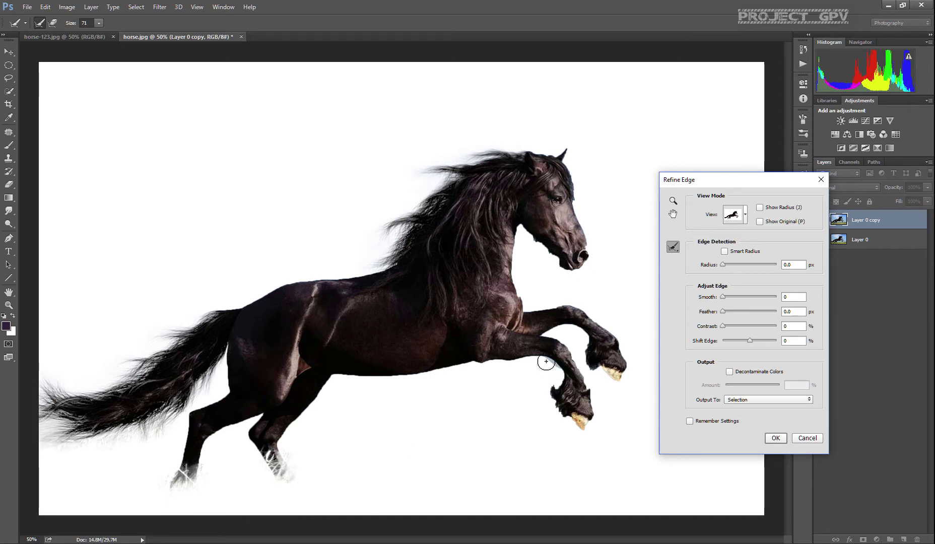
Refine the foreleg, throat-to-chin, muzzle and jaw-to-ear head outlines.
mouse_move(546, 361)
left_mouse_down()
mouse_move(556, 366)
mouse_move(554, 409)
mouse_move(589, 433)
mouse_move(597, 403)
mouse_move(575, 351)
mouse_move(582, 339)
mouse_move(587, 361)
mouse_move(621, 385)
mouse_move(629, 359)
mouse_move(613, 323)
left_mouse_up()
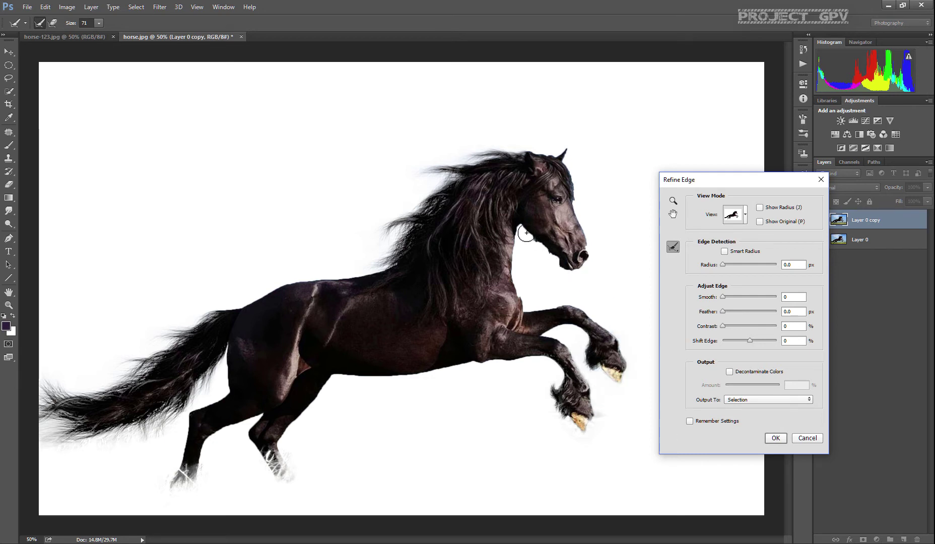
mouse_move(524, 237)
left_mouse_down()
mouse_move(570, 277)
mouse_move(560, 285)
left_mouse_up()
mouse_move(594, 248)
left_mouse_down()
mouse_move(595, 260)
mouse_move(578, 277)
left_mouse_up()
mouse_move(590, 200)
left_mouse_down()
mouse_move(574, 165)
mouse_move(586, 208)
mouse_move(577, 202)
mouse_move(576, 160)
mouse_move(518, 138)
left_mouse_up()
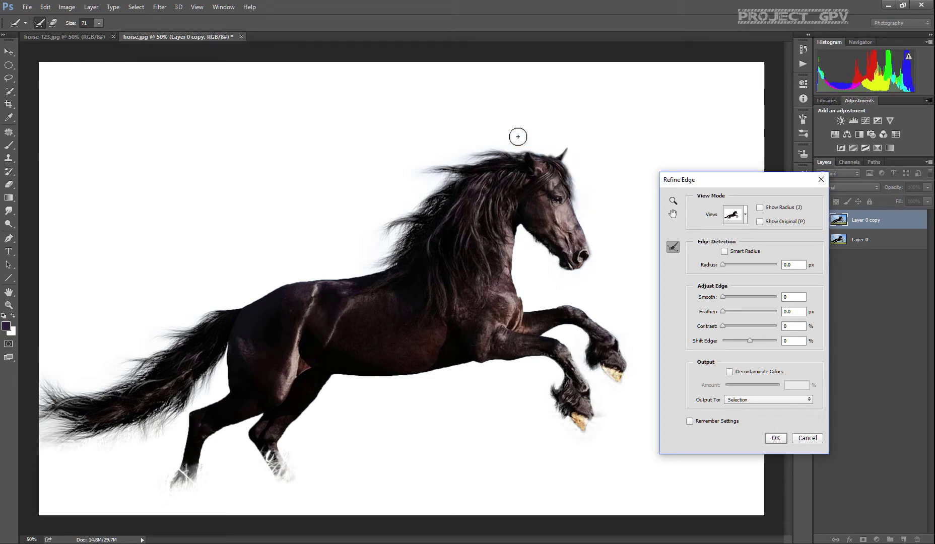
Apply the first edge refinement and reopen Refine Edge on the horse selection.
left_click(778, 439)
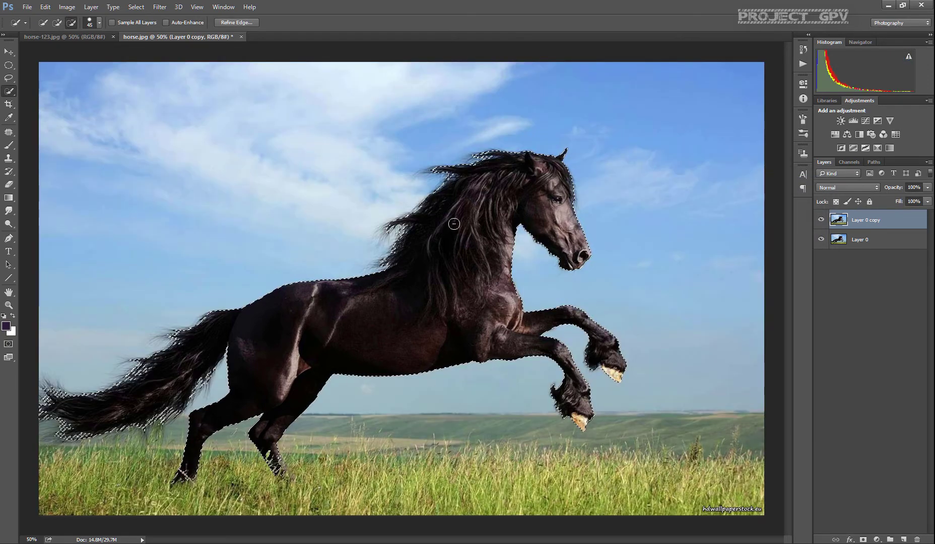
right_click(457, 218)
left_click(517, 261)
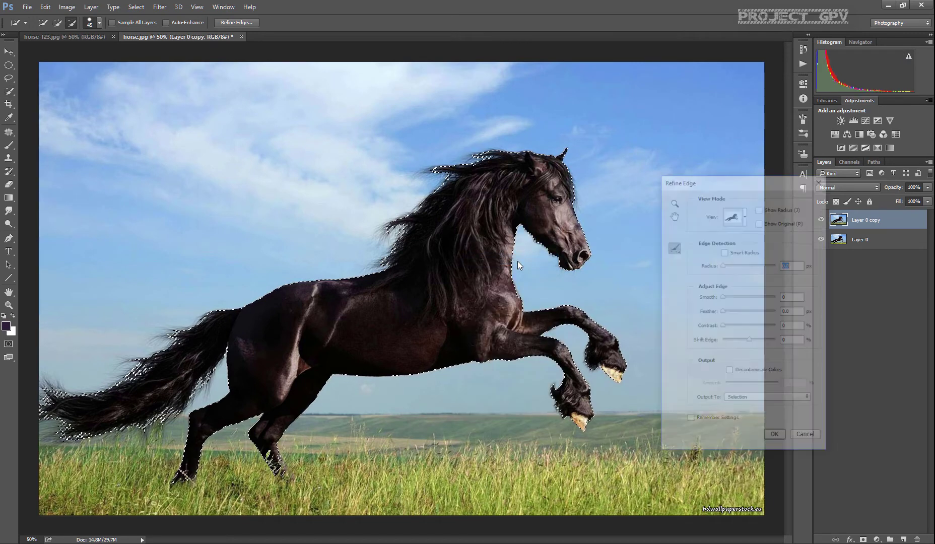
Set Smooth 9 and Radius 1.2 px, brush the neck edge, and apply.
left_click(728, 298)
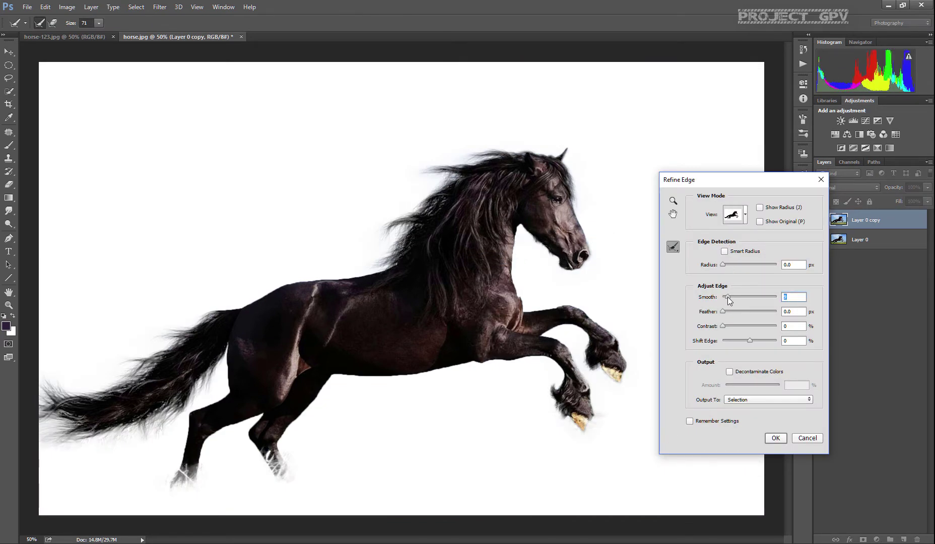
left_click(724, 263)
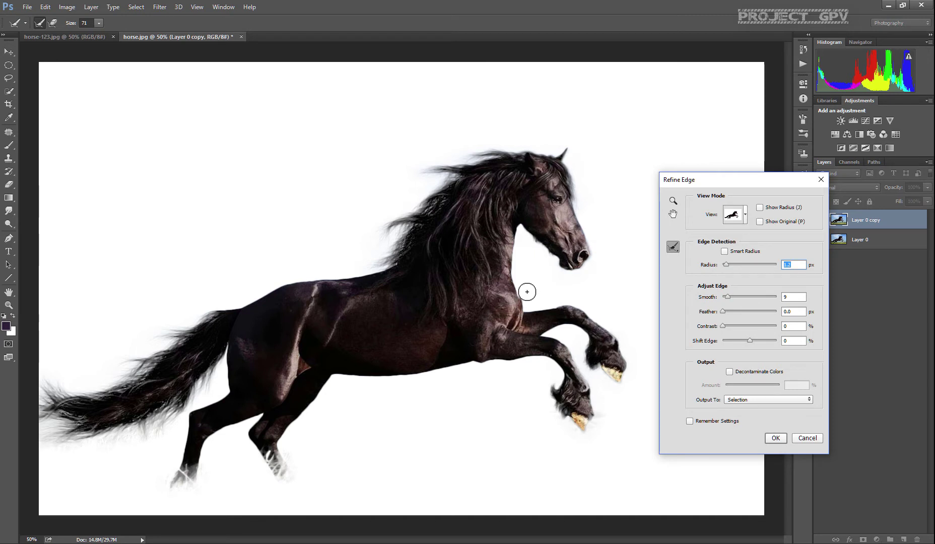
left_click_drag(522, 288, 516, 263)
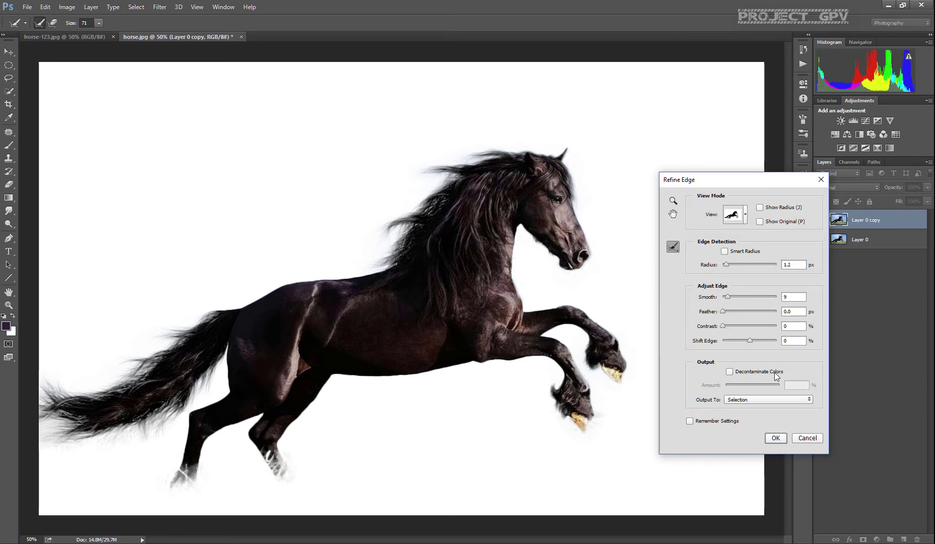
left_click(775, 438)
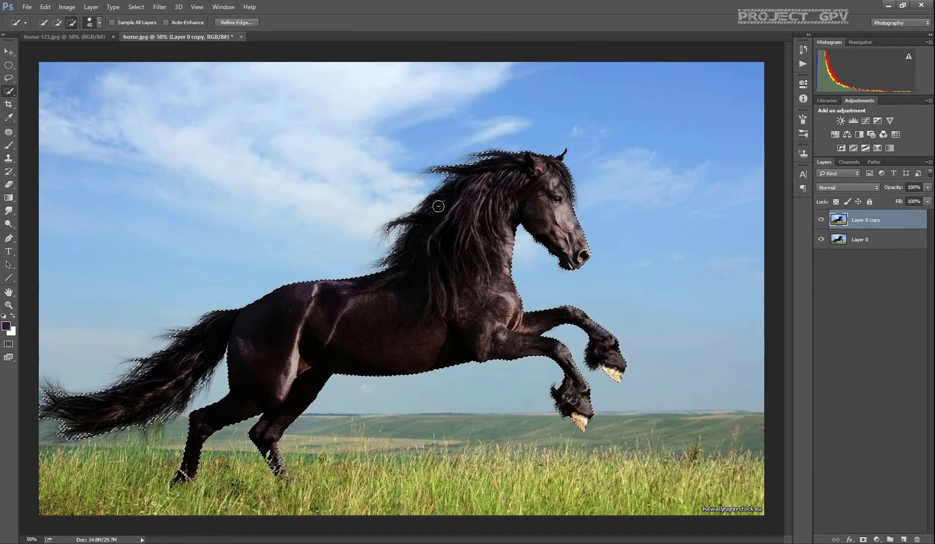
Copy the selected horse to a new Layer 1 and hide Layer 0 copy.
right_click(438, 208)
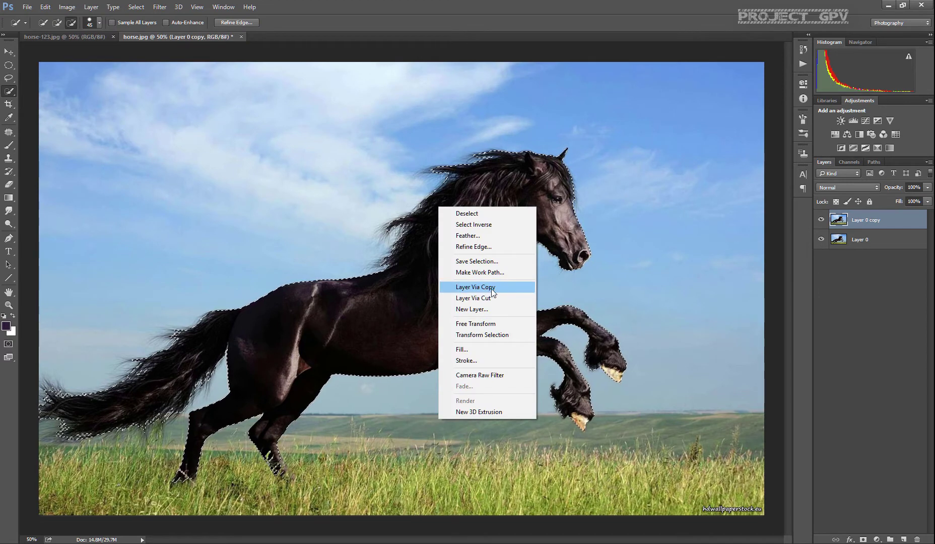
left_click(527, 287)
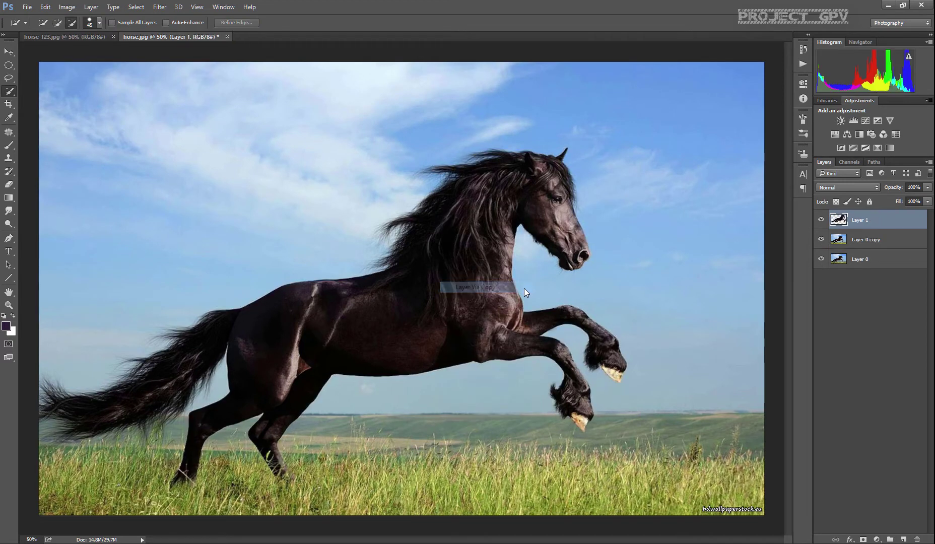
left_click(821, 240)
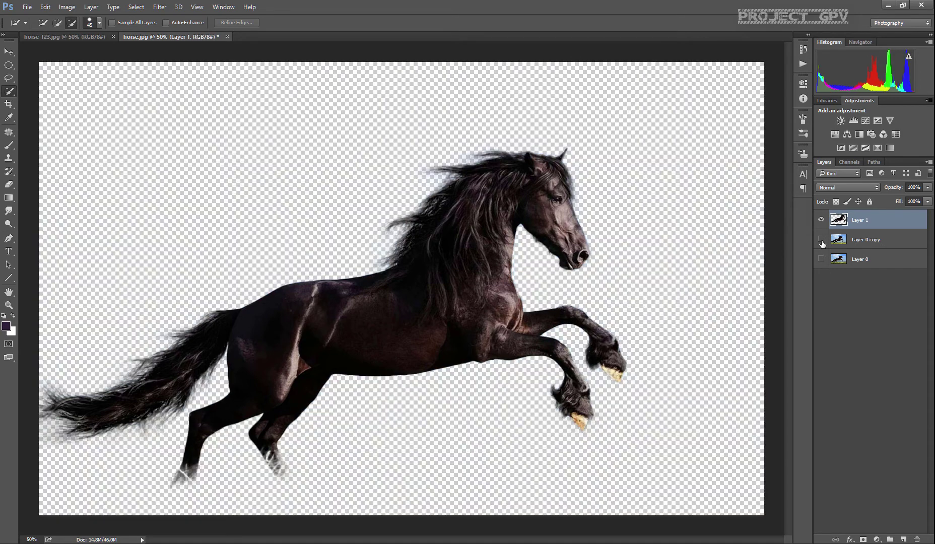
Add a white Solid Color fill beneath Layer 1, then minimize Photoshop and the photo viewer.
left_click(876, 540)
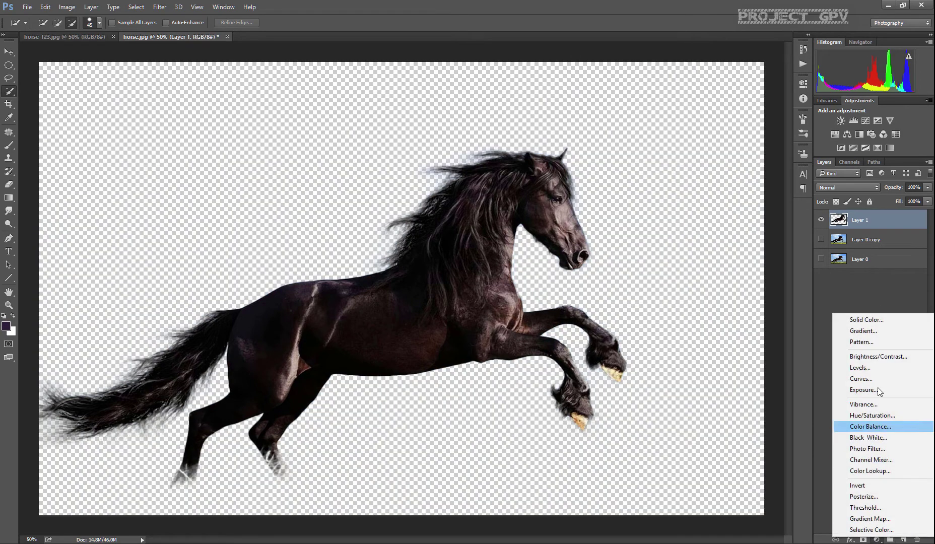
left_click(876, 321)
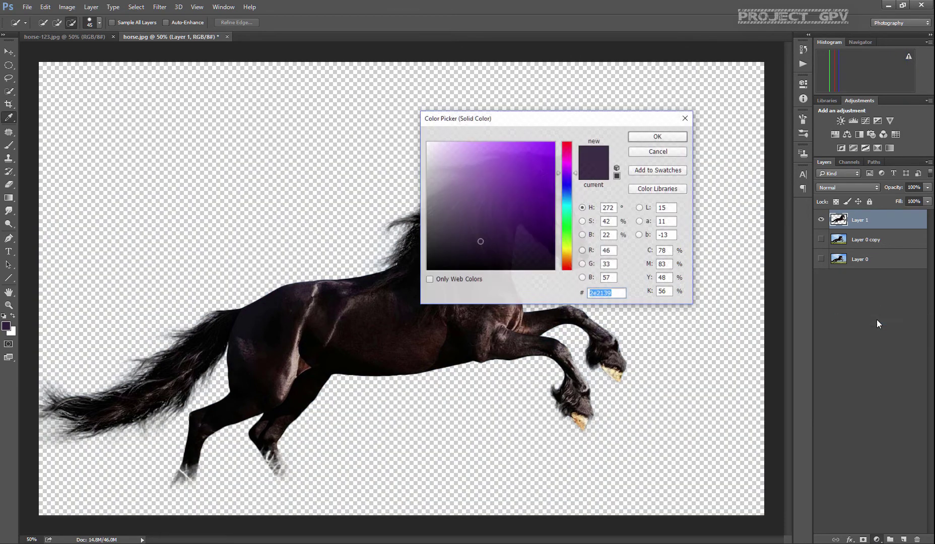
left_click_drag(469, 183, 422, 137)
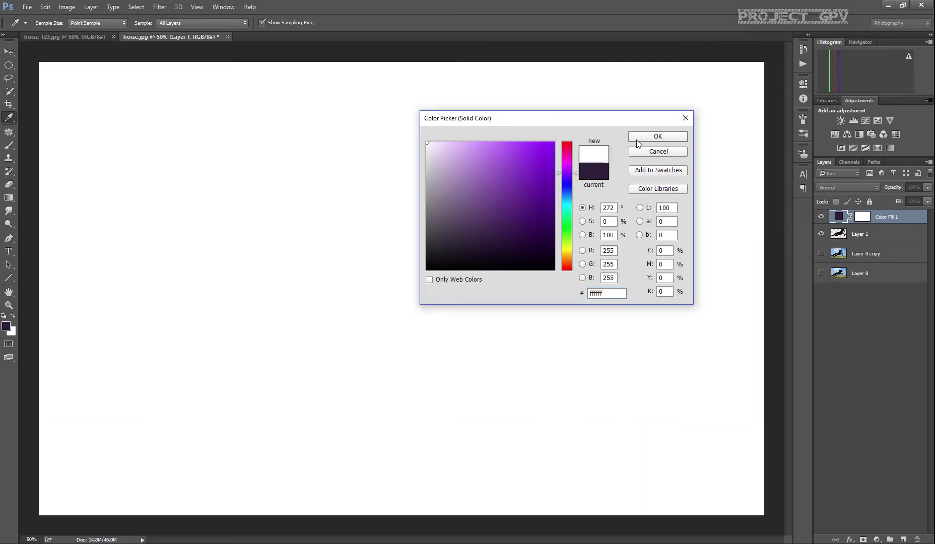
left_click(670, 136)
left_click_drag(843, 221, 844, 237)
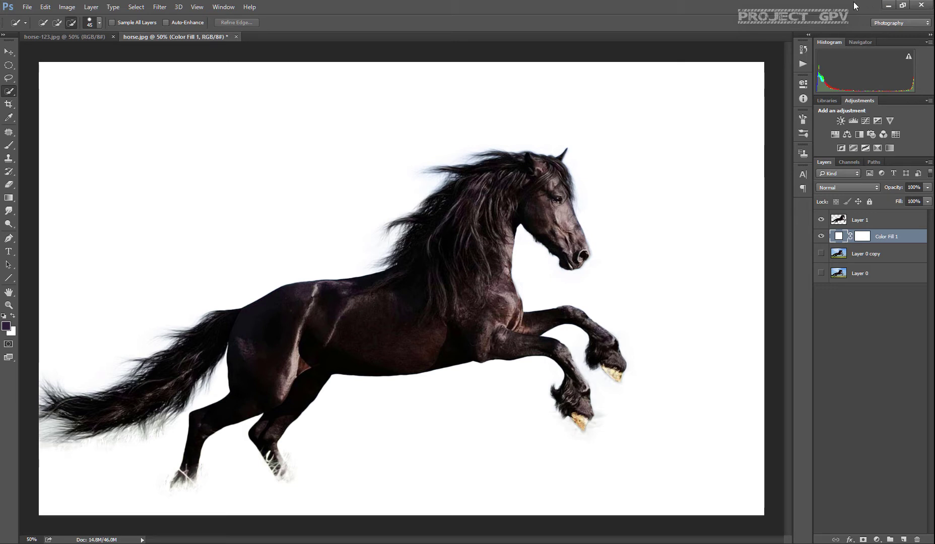
left_click(888, 5)
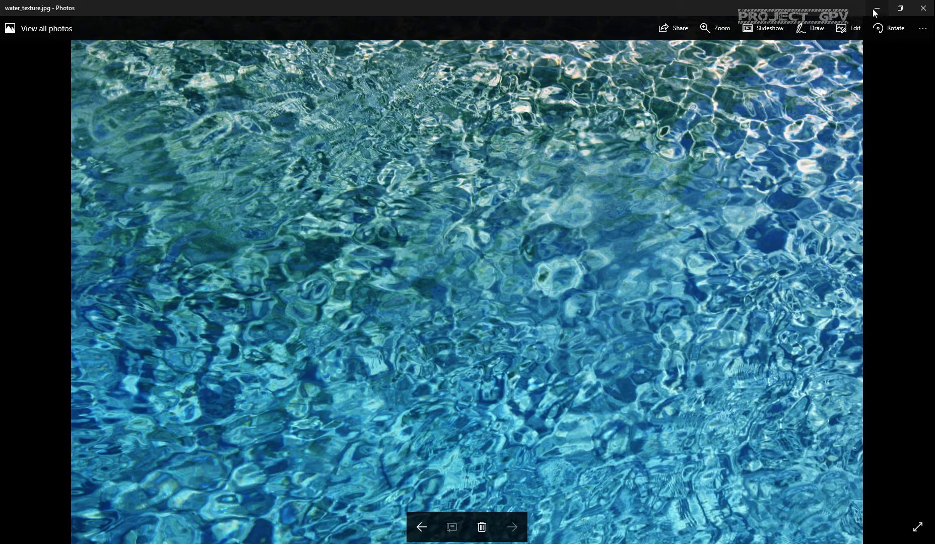
left_click(875, 6)
Place water_texture, stretch it across the full canvas, commit, and move its layer above Layer 1.
left_click_drag(14, 108, 456, 161)
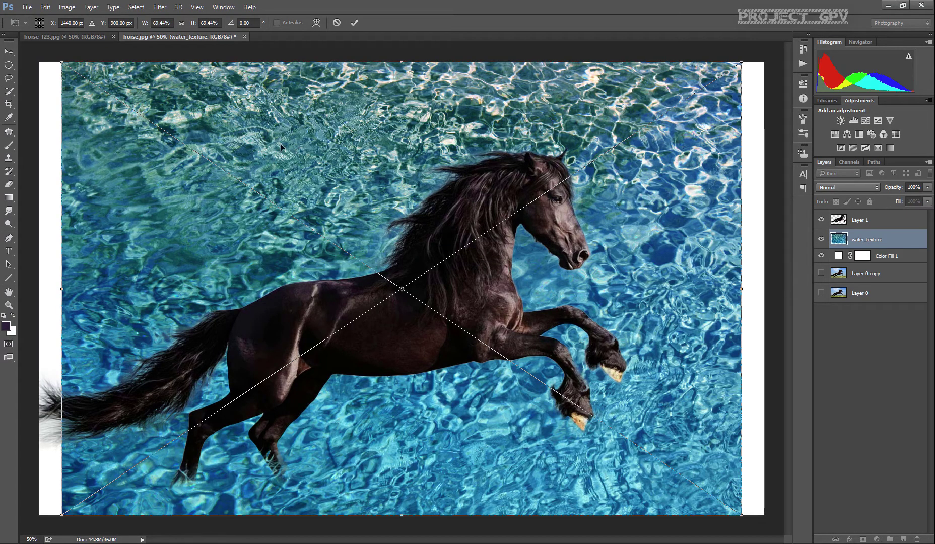
left_click_drag(295, 145, 273, 146)
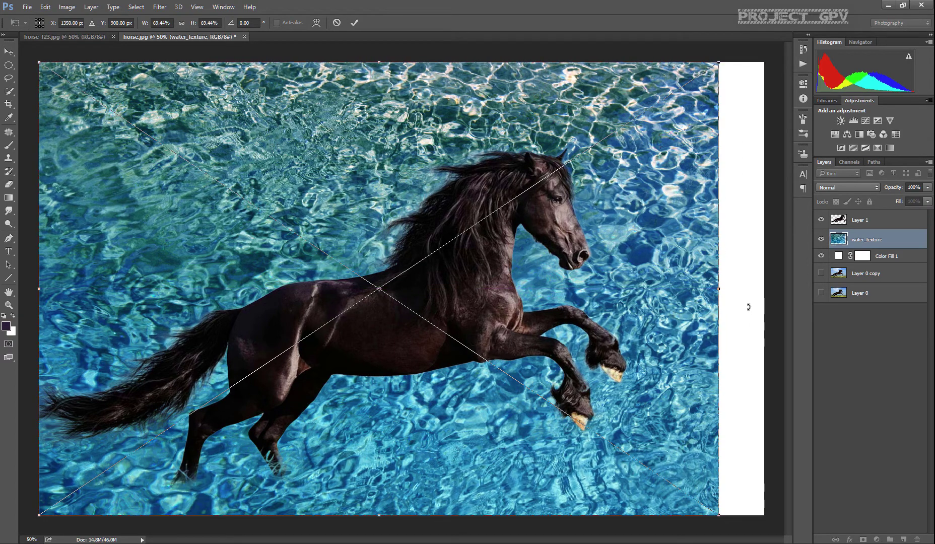
left_click_drag(722, 290, 767, 293)
key("w")
left_click(355, 23)
left_click_drag(894, 239, 879, 218)
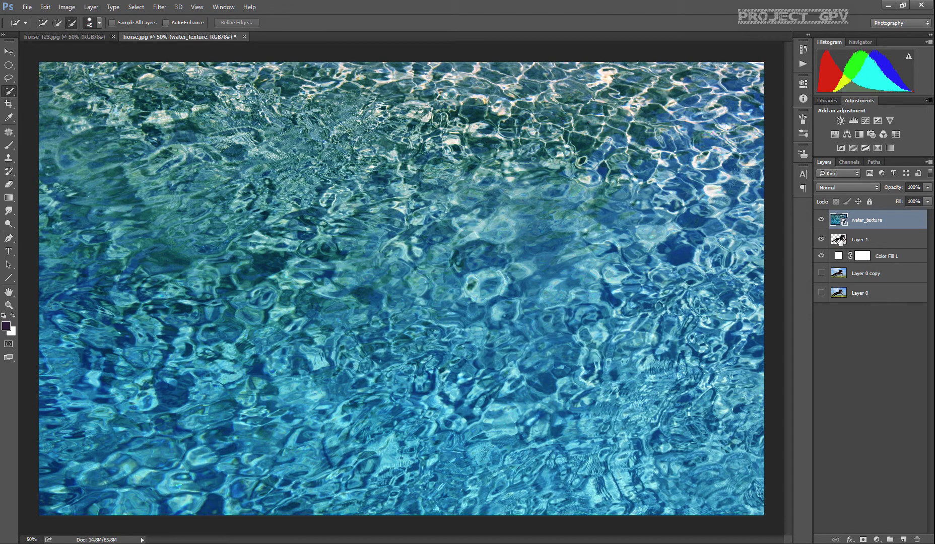
Mask water_texture to Layer 1's horse outline, trial Refine Mask on a hoof, then cancel.
left_click(841, 241, "ctrl")
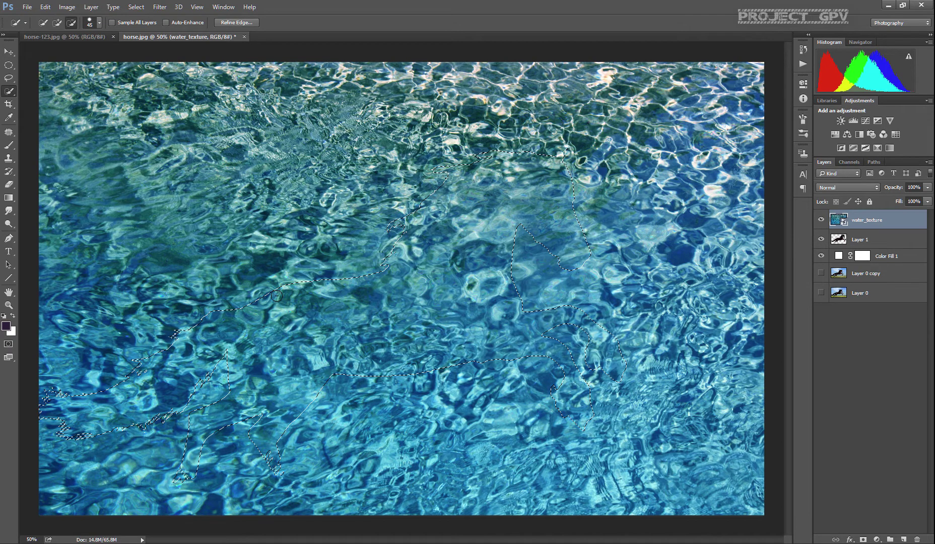
left_click(863, 539)
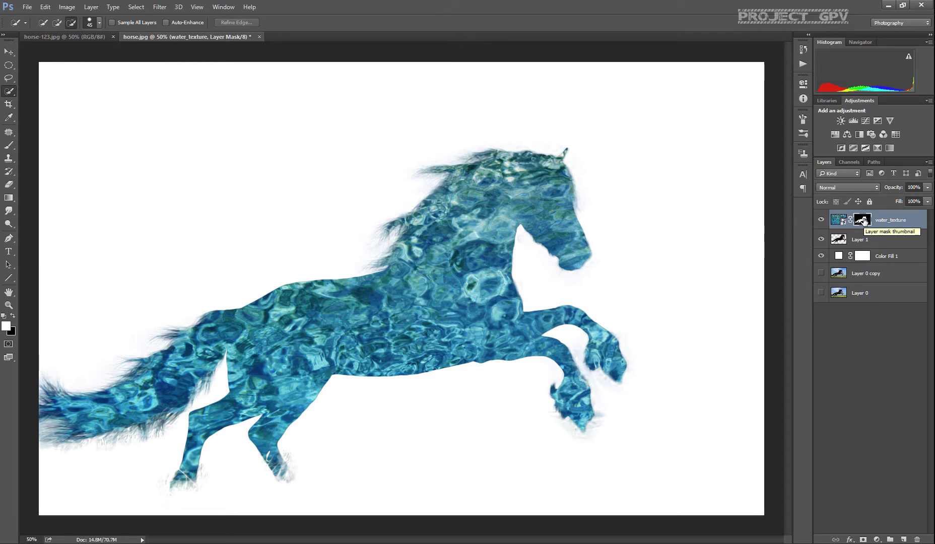
right_click(864, 220)
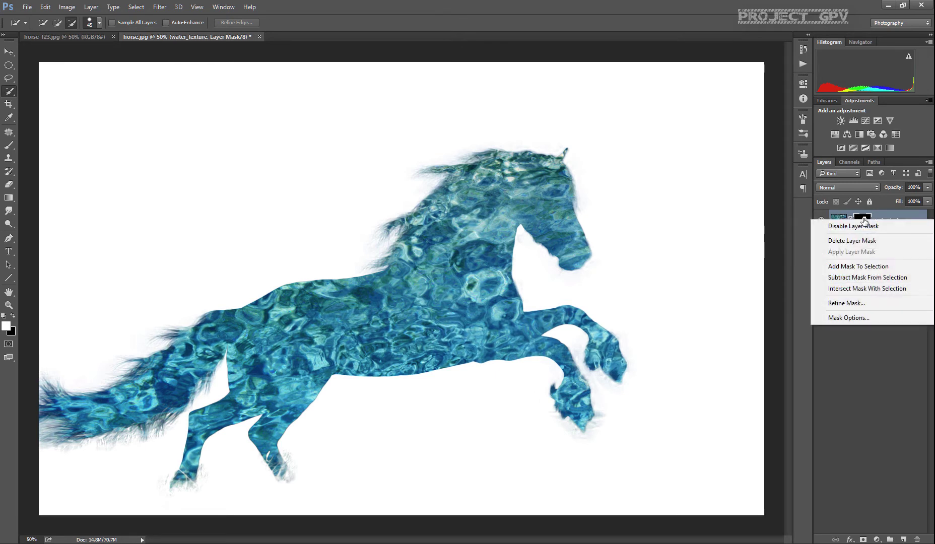
left_click(853, 303)
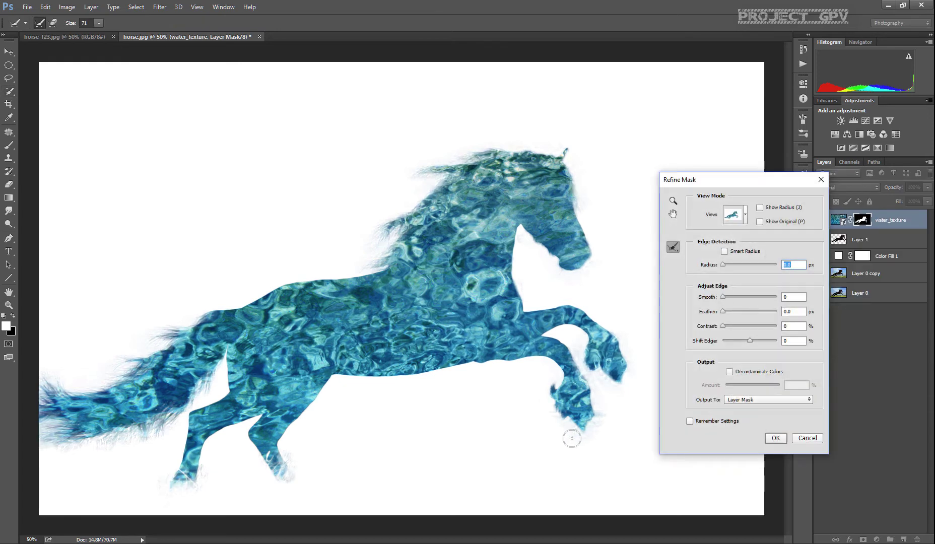
mouse_move(574, 436)
left_mouse_down()
mouse_move(599, 434)
mouse_move(601, 416)
mouse_move(590, 445)
left_mouse_up()
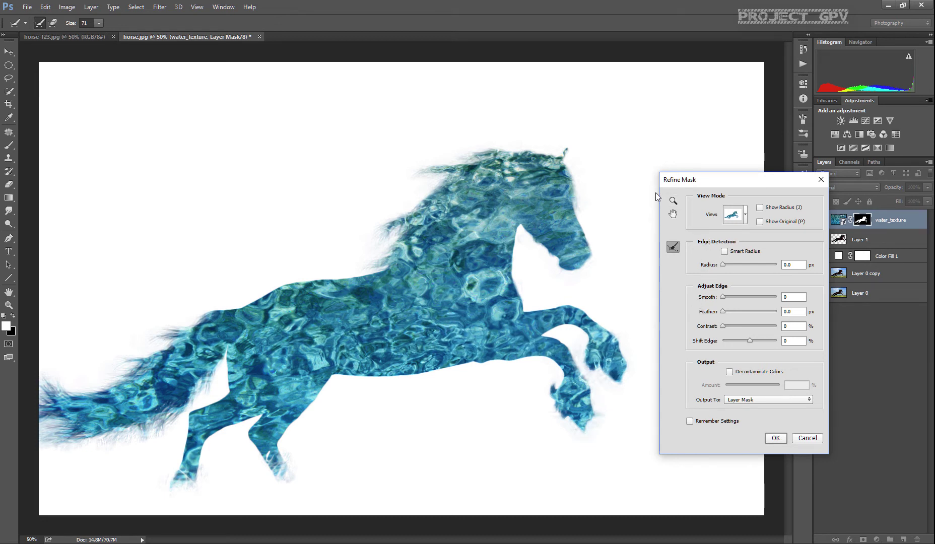
left_click(807, 438)
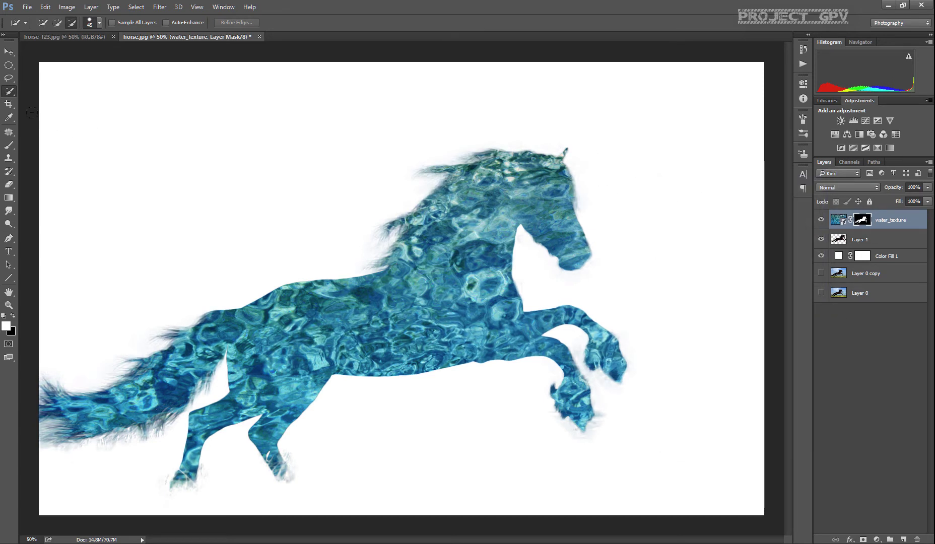
Brush the water_texture mask in black and white to soften hooves and erase the blue smear.
left_click(8, 145)
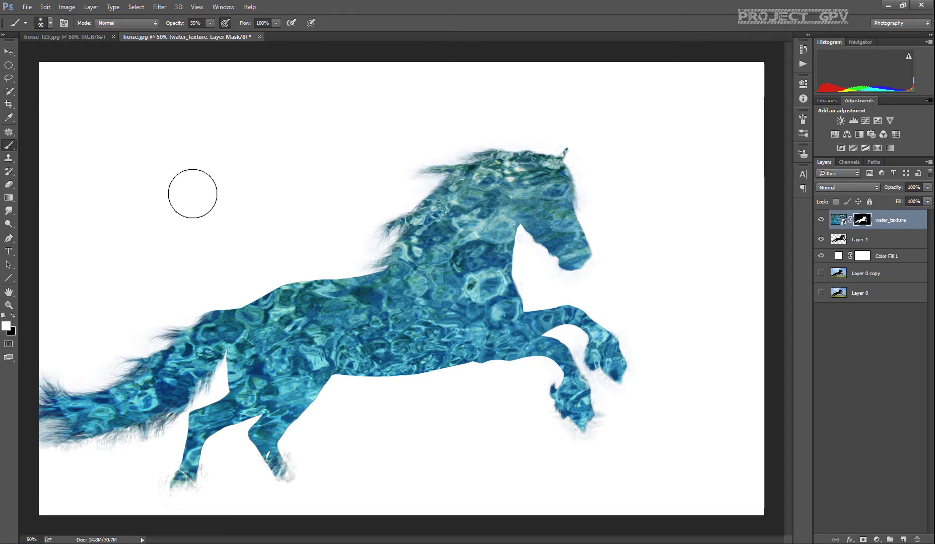
key("x")
key("bracketleft")
key("bracketleft")
key("bracketleft")
key("bracketleft")
key("bracketleft")
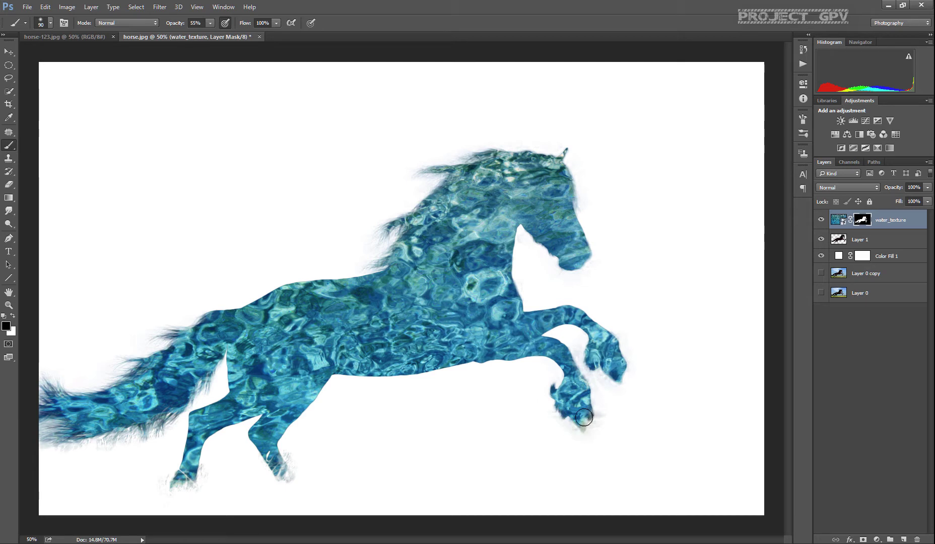
key("x")
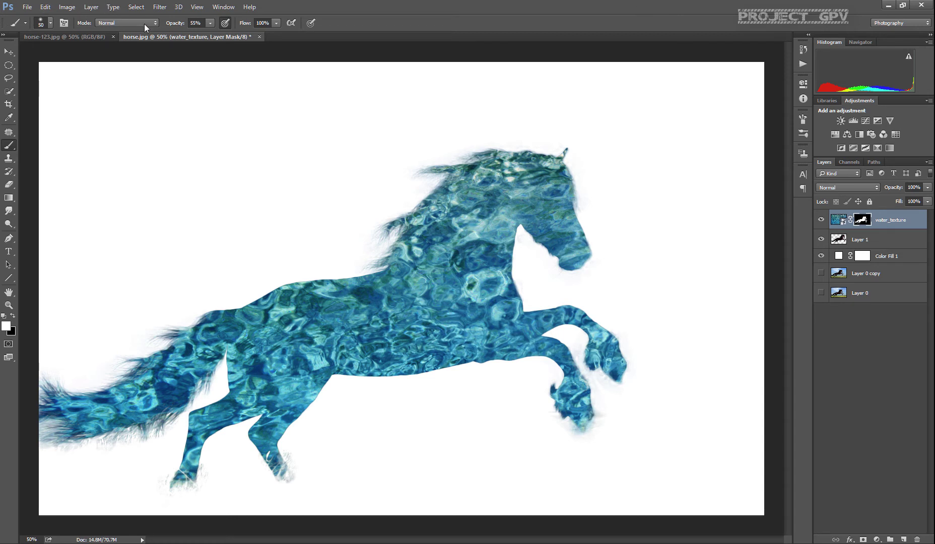
left_click(51, 22)
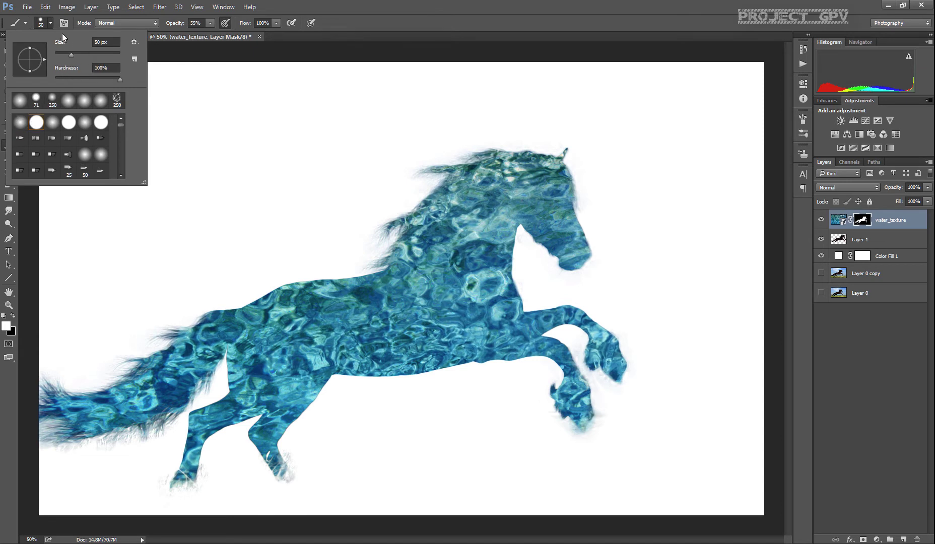
left_click(50, 23)
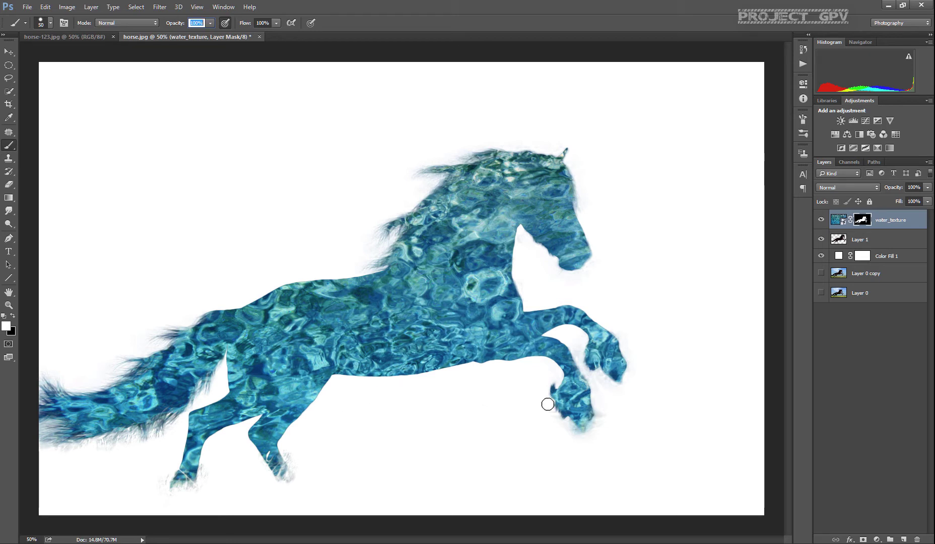
mouse_move(600, 424)
left_mouse_down()
mouse_move(585, 428)
mouse_move(608, 410)
left_mouse_up()
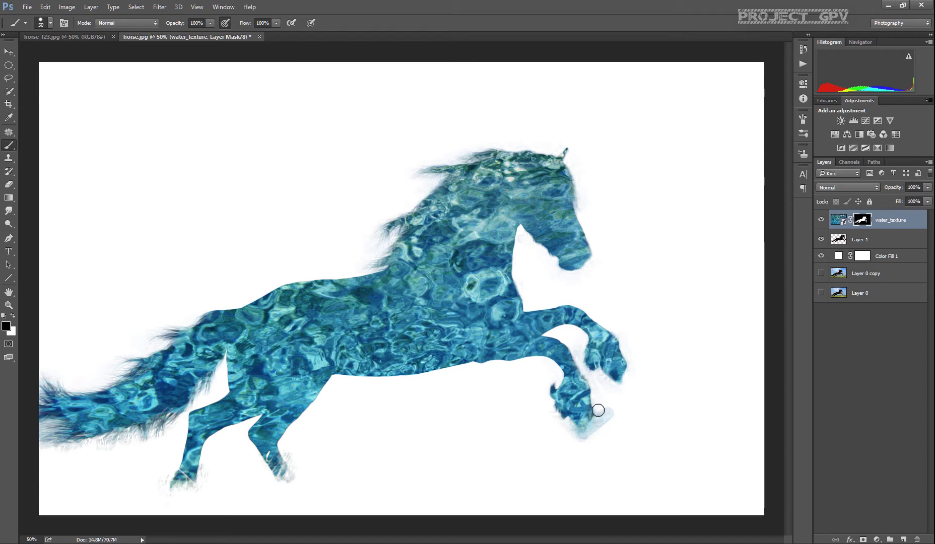
mouse_move(593, 413)
left_mouse_down()
mouse_move(591, 437)
mouse_move(604, 412)
left_mouse_up()
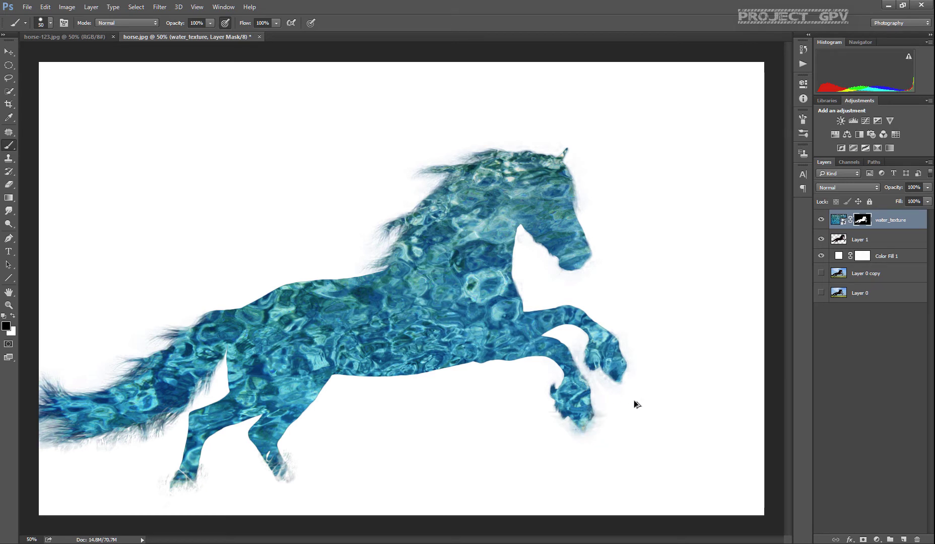
Duplicate Layer 1 to the top of the stack and desaturate the copy.
left_click(871, 240)
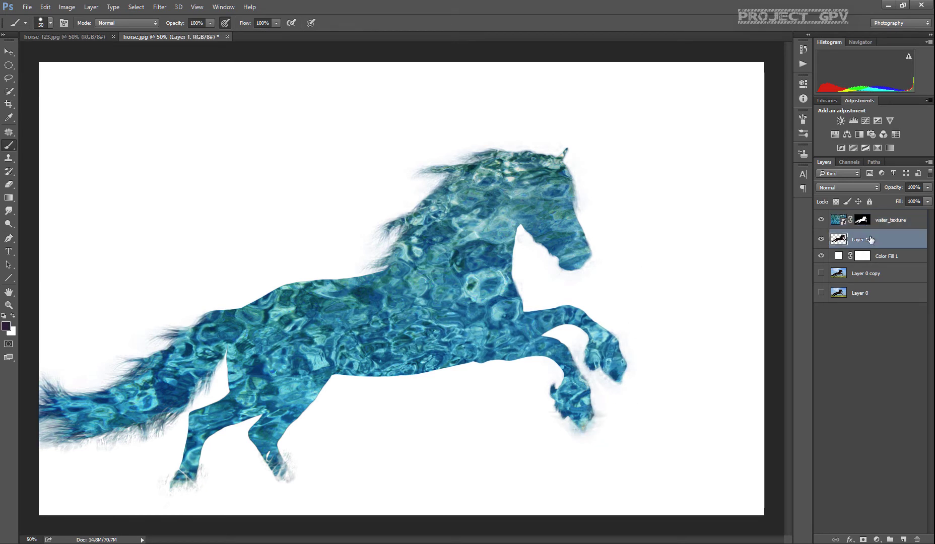
key("ctrl+j")
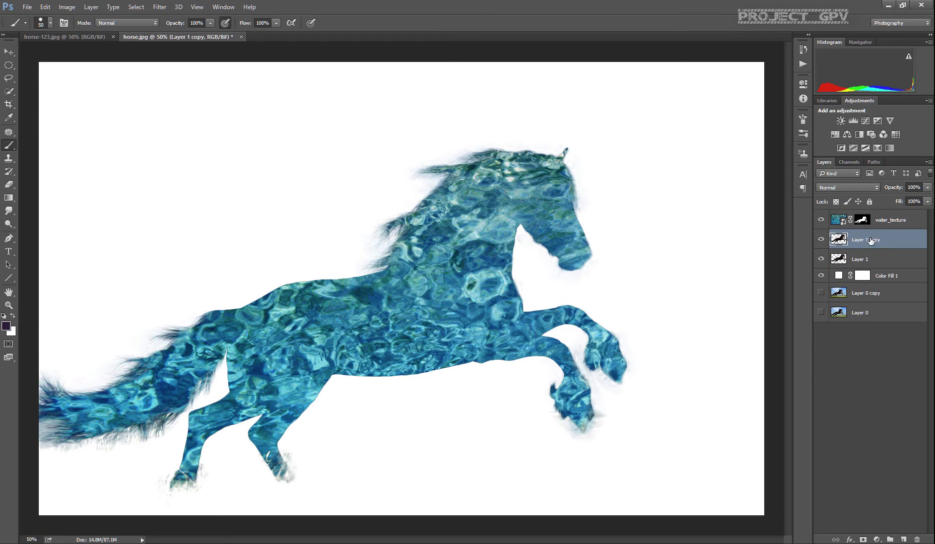
left_click_drag(871, 240, 870, 215)
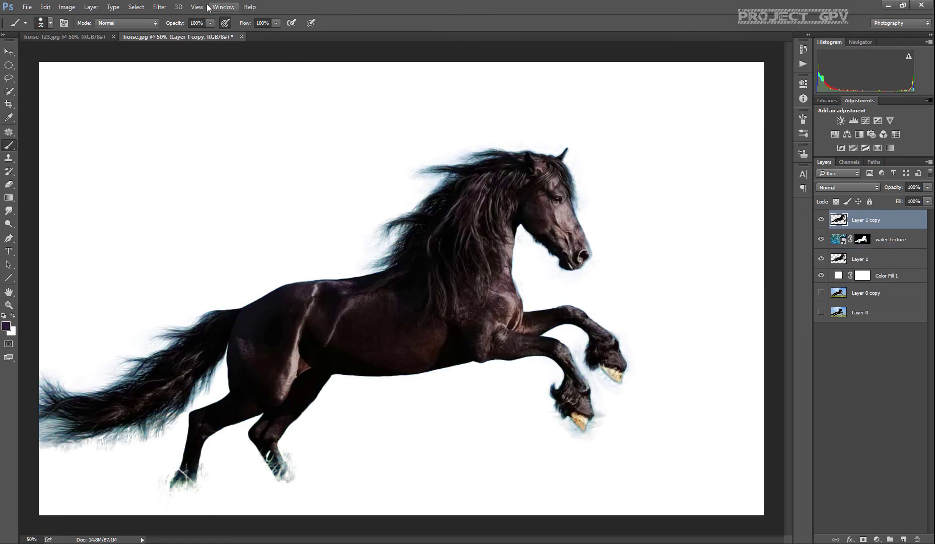
left_click(163, 9)
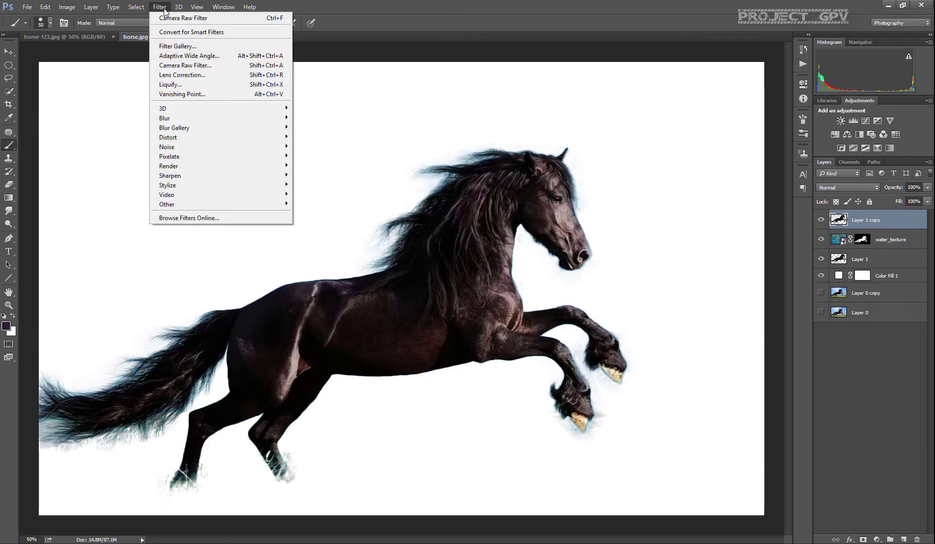
mouse_move(67, 8)
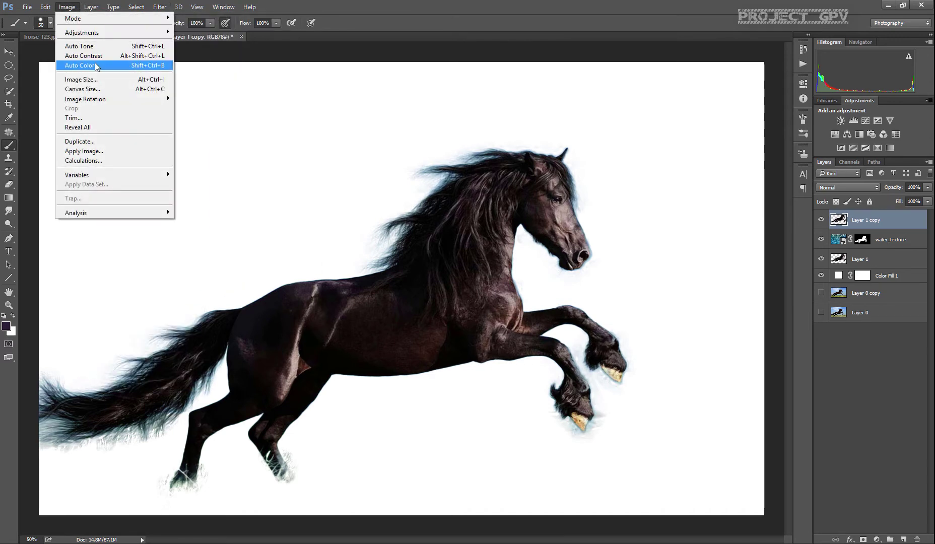
mouse_move(99, 34)
left_click(223, 221)
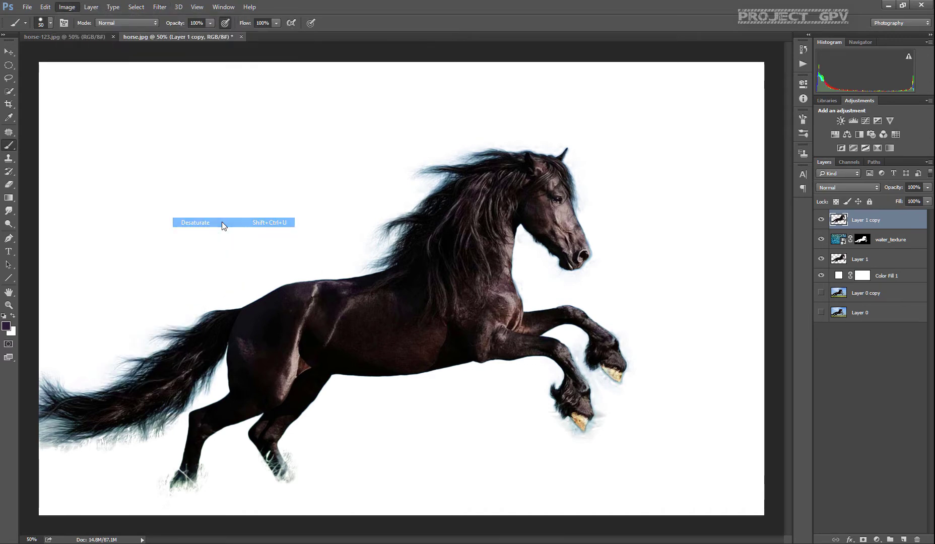
Set Layer 1 copy's blending mode to Multiply.
left_click(824, 187)
left_click(839, 221)
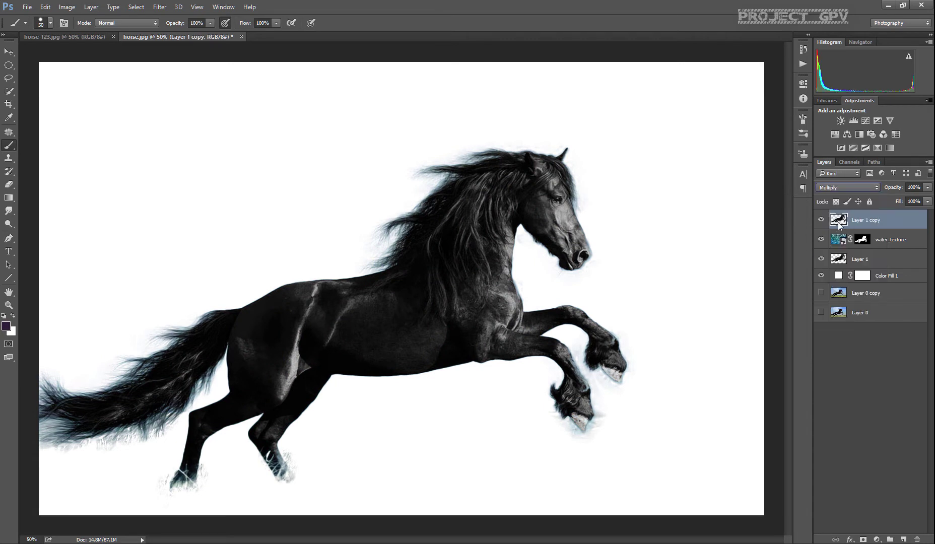
left_click_drag(838, 222, 845, 225)
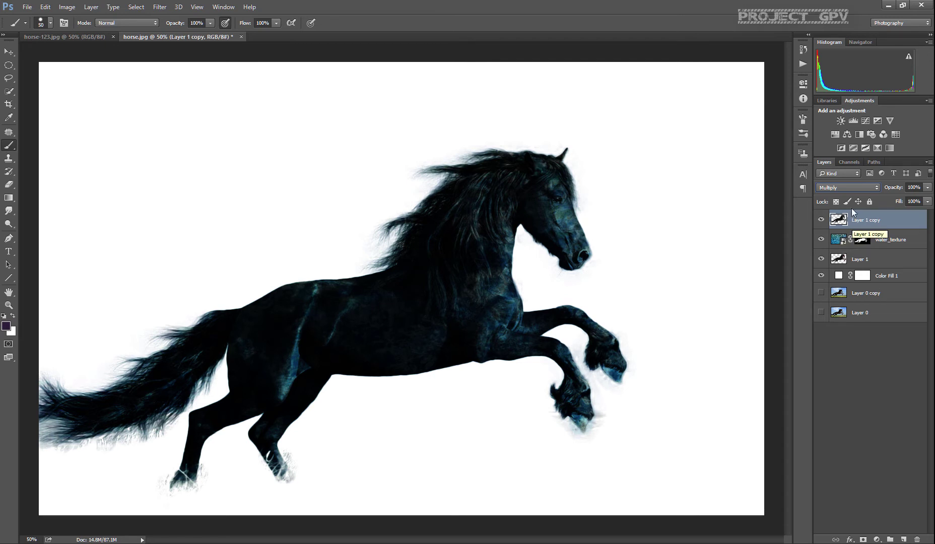
Reselect Layer 1 copy, switch to the Move tool, and open the new fill or adjustment layer list.
left_click(836, 246)
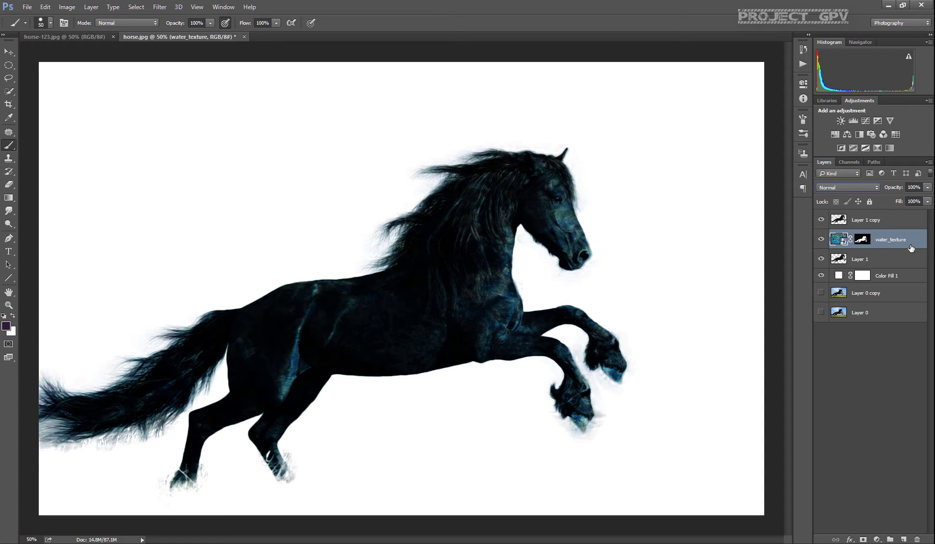
left_click(875, 225)
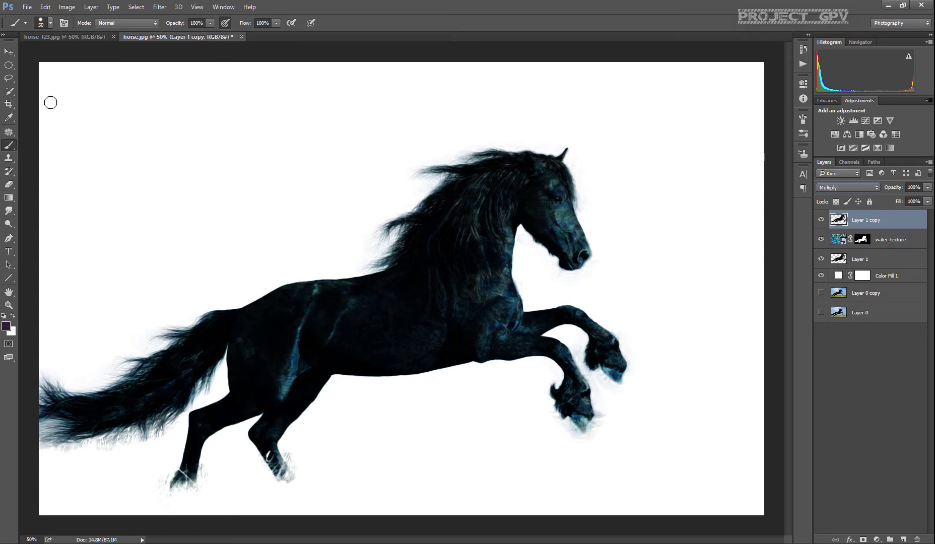
left_click(11, 53)
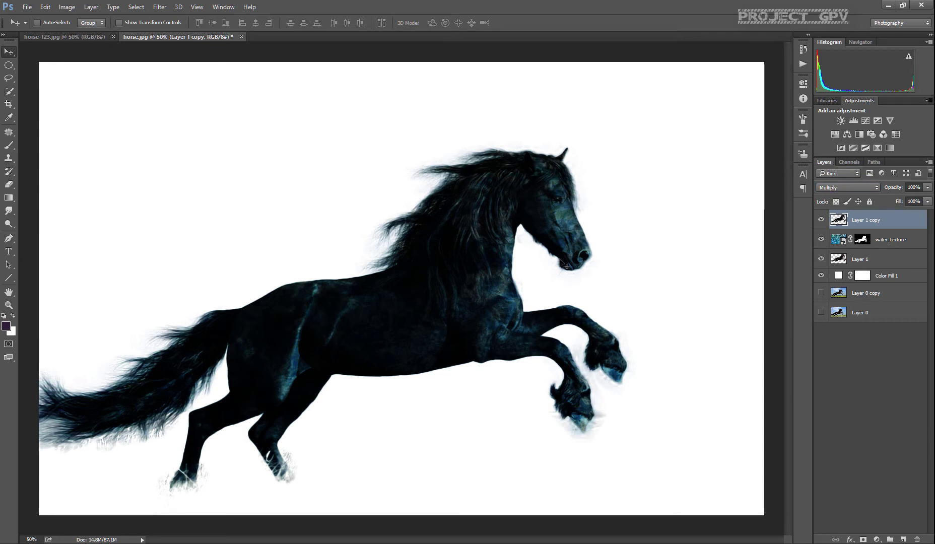
left_click(880, 539)
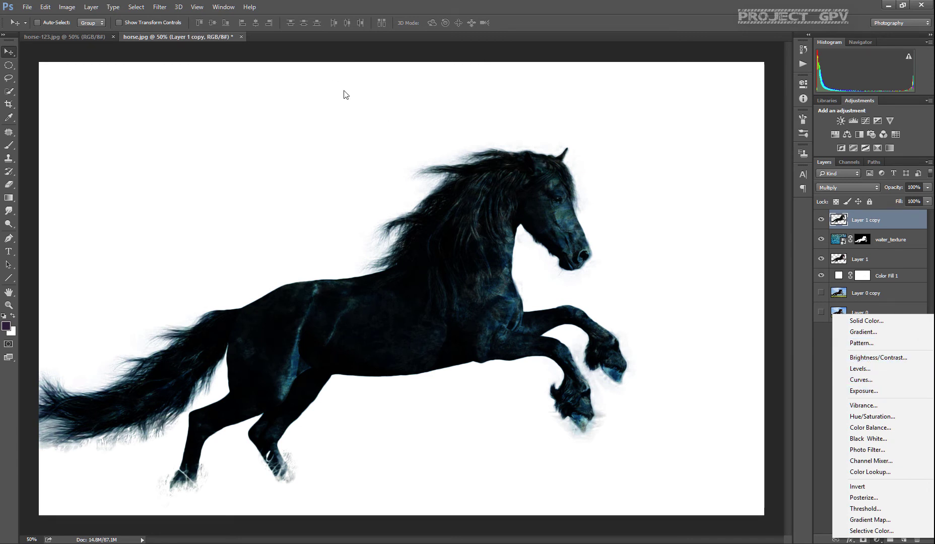
Apply a Camera Raw Filter to the horse copy with Exposure +0.70, darker Shadows and more Clarity.
key("Escape")
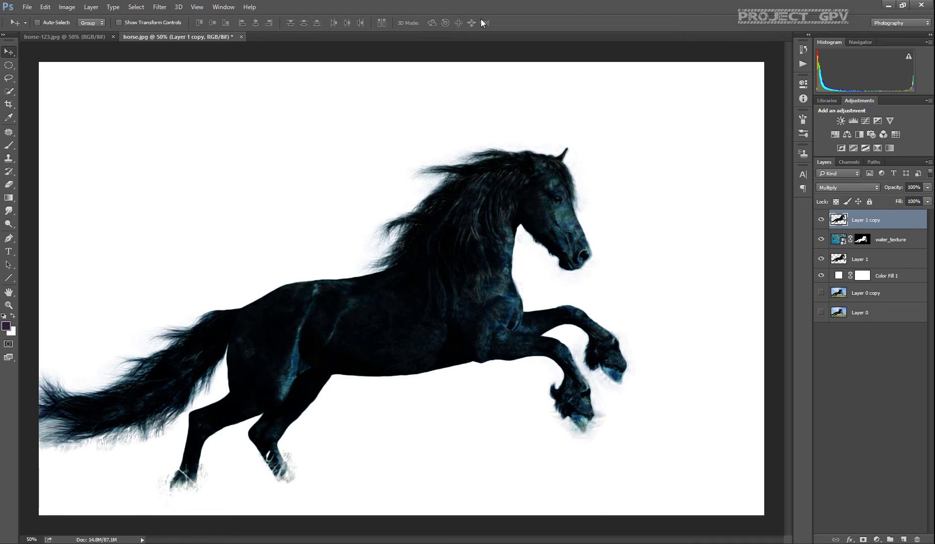
left_click(160, 7)
left_click(180, 65)
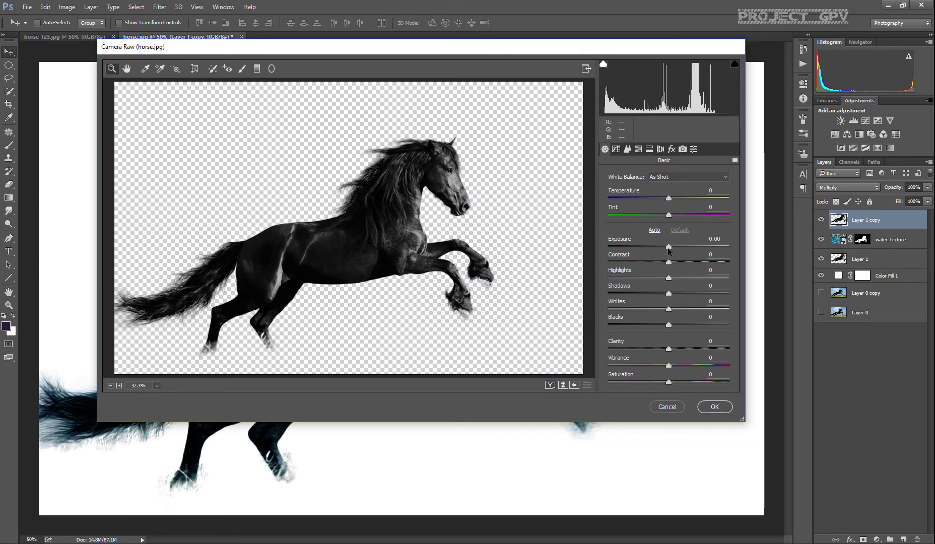
left_click_drag(668, 247, 677, 246)
left_click_drag(666, 294, 651, 294)
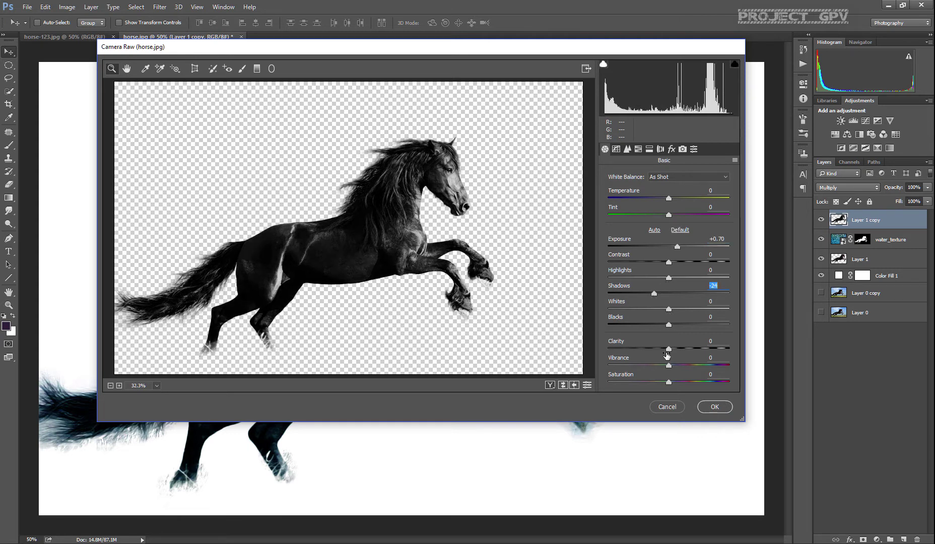
left_click_drag(668, 351, 685, 309)
left_click(714, 406)
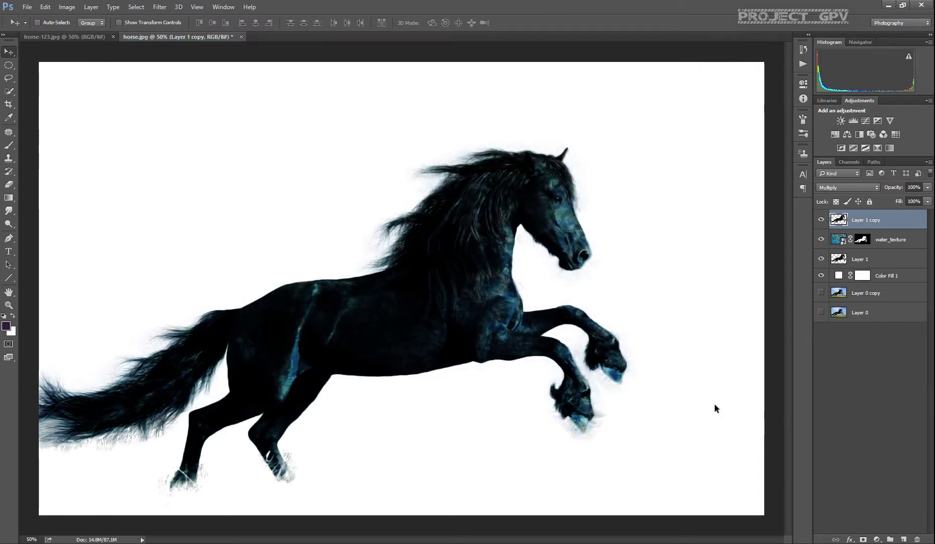
Add a layer mask to Layer 1 copy and set a 300 px brush at 0% hardness.
left_click(864, 539)
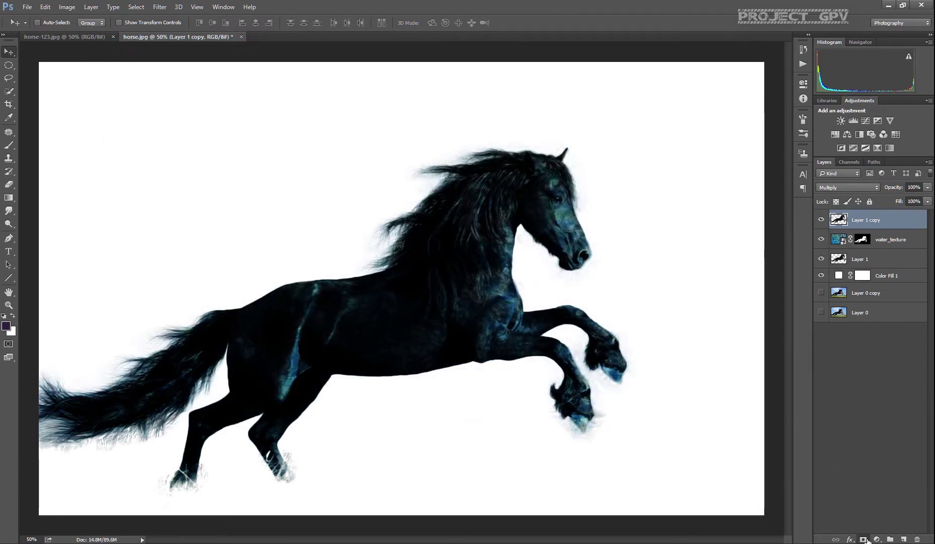
left_click(9, 146)
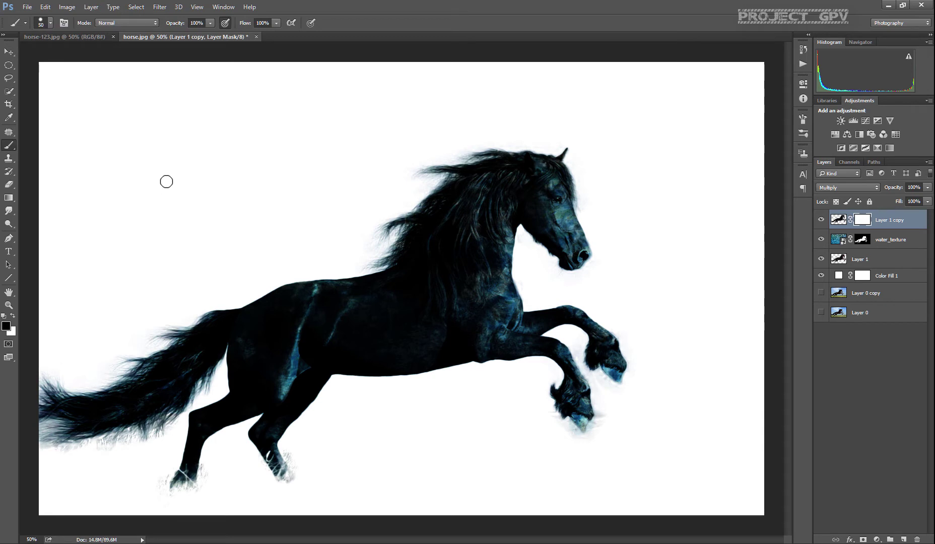
key("bracketright")
key("bracketright")
key("bracketright")
key("bracketright")
key("bracketright")
key("bracketright")
key("bracketright")
key("bracketright")
key("bracketright")
key("bracketright")
key("bracketright")
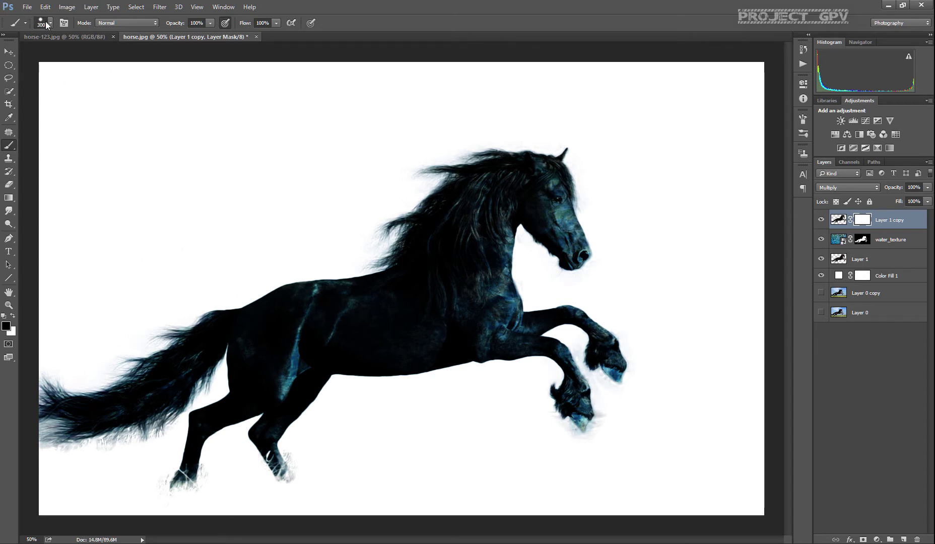
left_click(48, 22)
left_click_drag(73, 78, 22, 59)
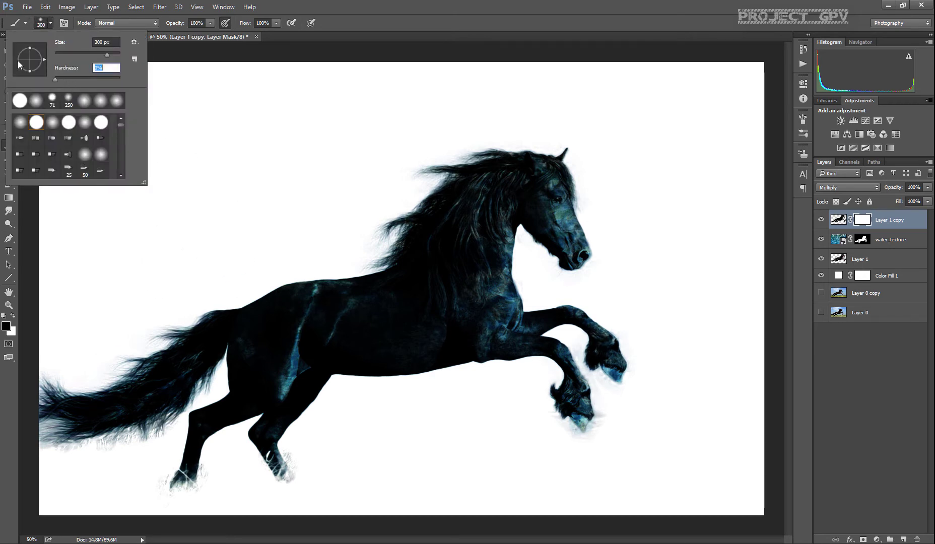
key("Return")
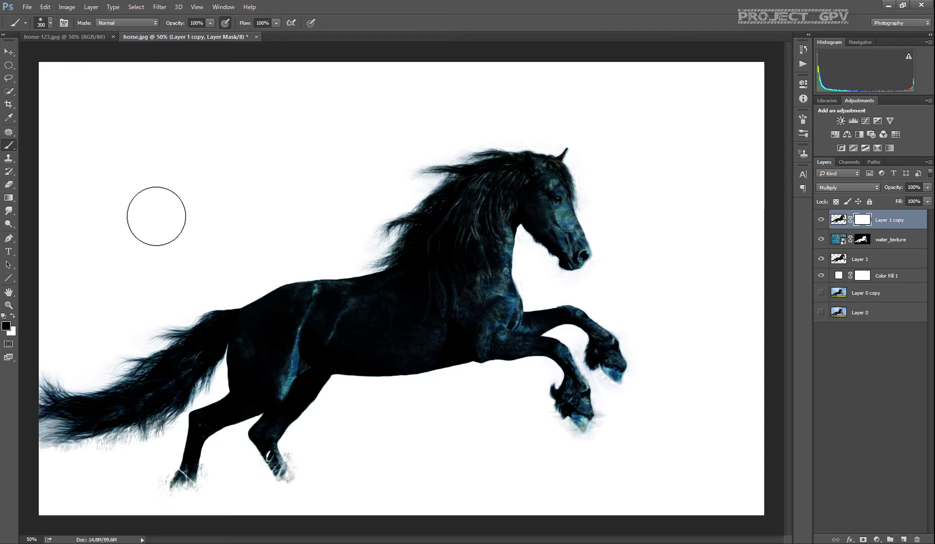
Paint the mask over the tail, hind leg, rump, mid-body and shoulder to reveal the water texture.
mouse_move(63, 386)
left_mouse_down()
mouse_move(49, 427)
mouse_move(99, 377)
mouse_move(65, 415)
mouse_move(67, 432)
mouse_move(153, 382)
mouse_move(85, 455)
mouse_move(169, 397)
mouse_move(103, 435)
mouse_move(158, 387)
mouse_move(61, 417)
mouse_move(143, 380)
mouse_move(146, 405)
mouse_move(203, 326)
mouse_move(160, 374)
mouse_move(245, 306)
mouse_move(159, 433)
mouse_move(172, 436)
mouse_move(200, 420)
mouse_move(187, 468)
mouse_move(230, 480)
mouse_move(276, 466)
mouse_move(282, 477)
mouse_move(292, 463)
mouse_move(257, 456)
mouse_move(265, 409)
mouse_move(307, 362)
mouse_move(293, 360)
mouse_move(308, 331)
mouse_move(276, 378)
mouse_move(300, 309)
mouse_move(238, 413)
mouse_move(258, 366)
mouse_move(220, 403)
mouse_move(231, 379)
mouse_move(208, 445)
left_mouse_up()
mouse_move(270, 466)
left_mouse_down()
mouse_move(288, 474)
mouse_move(272, 428)
mouse_move(180, 341)
mouse_move(246, 301)
mouse_move(166, 373)
mouse_move(77, 396)
mouse_move(123, 442)
left_mouse_up()
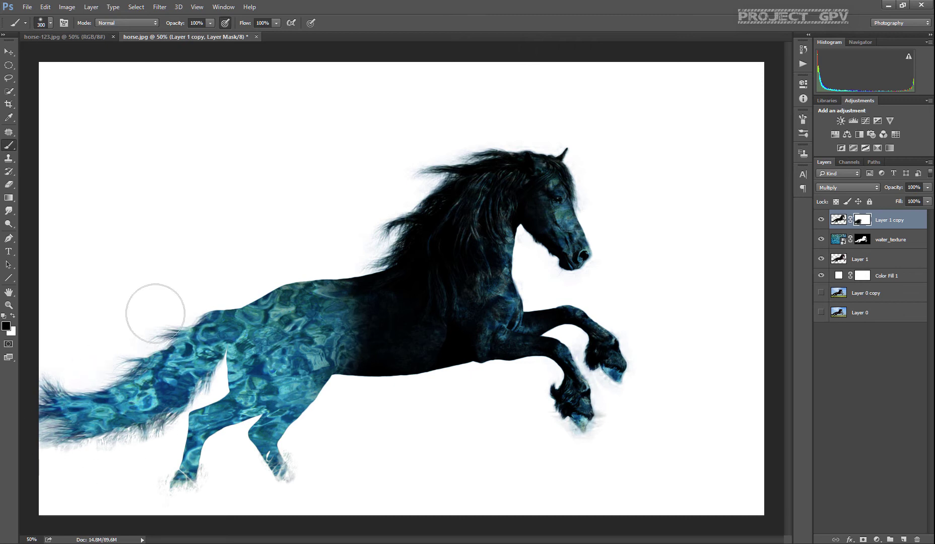
mouse_move(313, 307)
left_mouse_down()
mouse_move(371, 297)
mouse_move(452, 263)
mouse_move(348, 325)
mouse_move(434, 335)
mouse_move(379, 365)
mouse_move(501, 342)
mouse_move(537, 350)
mouse_move(532, 359)
mouse_move(586, 409)
mouse_move(577, 439)
mouse_move(608, 364)
mouse_move(572, 334)
mouse_move(621, 351)
mouse_move(599, 362)
mouse_move(575, 341)
mouse_move(631, 370)
mouse_move(602, 344)
mouse_move(552, 409)
mouse_move(571, 402)
mouse_move(571, 453)
mouse_move(603, 406)
mouse_move(571, 433)
mouse_move(582, 398)
mouse_move(574, 432)
mouse_move(588, 413)
mouse_move(557, 401)
mouse_move(587, 422)
mouse_move(584, 342)
mouse_move(570, 334)
mouse_move(469, 348)
mouse_move(522, 324)
mouse_move(395, 347)
mouse_move(445, 340)
mouse_move(360, 340)
mouse_move(405, 292)
mouse_move(343, 299)
mouse_move(427, 244)
mouse_move(446, 207)
mouse_move(388, 253)
mouse_move(442, 185)
mouse_move(581, 143)
mouse_move(603, 163)
mouse_move(443, 168)
mouse_move(463, 233)
mouse_move(506, 199)
mouse_move(519, 215)
mouse_move(499, 205)
mouse_move(533, 250)
mouse_move(515, 229)
mouse_move(523, 246)
mouse_move(521, 233)
mouse_move(496, 267)
mouse_move(476, 252)
mouse_move(443, 197)
mouse_move(485, 166)
mouse_move(434, 157)
mouse_move(459, 150)
mouse_move(443, 202)
mouse_move(376, 301)
mouse_move(389, 263)
mouse_move(266, 314)
mouse_move(367, 331)
mouse_move(450, 329)
mouse_move(434, 349)
mouse_move(438, 371)
mouse_move(377, 392)
mouse_move(485, 333)
mouse_move(492, 250)
mouse_move(512, 196)
mouse_move(482, 190)
mouse_move(484, 157)
mouse_move(501, 150)
mouse_move(565, 156)
mouse_move(556, 152)
mouse_move(597, 203)
mouse_move(517, 236)
mouse_move(597, 252)
mouse_move(546, 278)
mouse_move(631, 285)
mouse_move(564, 292)
mouse_move(586, 282)
mouse_move(603, 259)
left_mouse_up()
Paint white over the eye with a 90 px brush, then stamp all visible layers into Layer 2.
key("bracketleft")
key("bracketleft")
key("bracketleft")
key("bracketleft")
key("bracketleft")
key("bracketleft")
key("bracketleft")
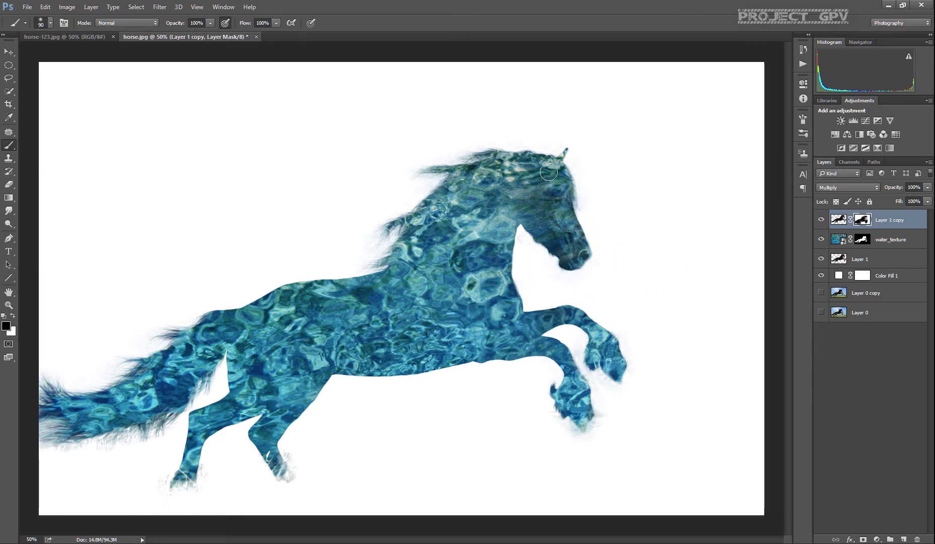
key("x")
mouse_move(555, 197)
left_mouse_down()
mouse_move(577, 207)
mouse_move(546, 199)
mouse_move(577, 211)
mouse_move(547, 260)
mouse_move(551, 239)
left_mouse_up()
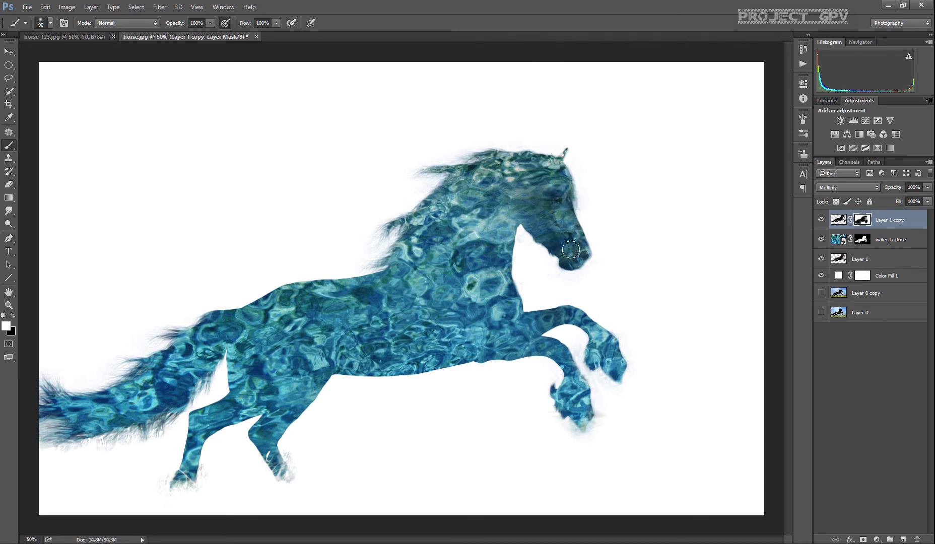
key("x")
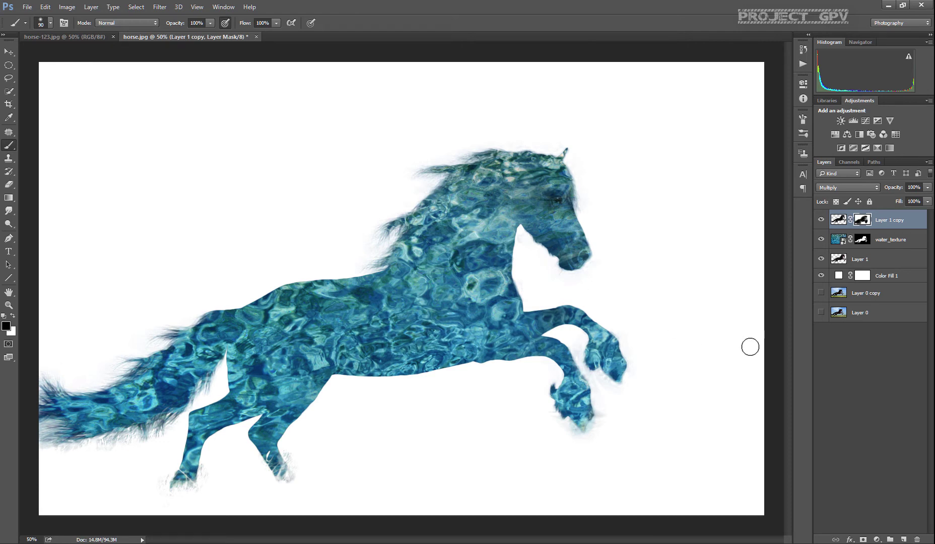
key("ctrl+shift+alt+e")
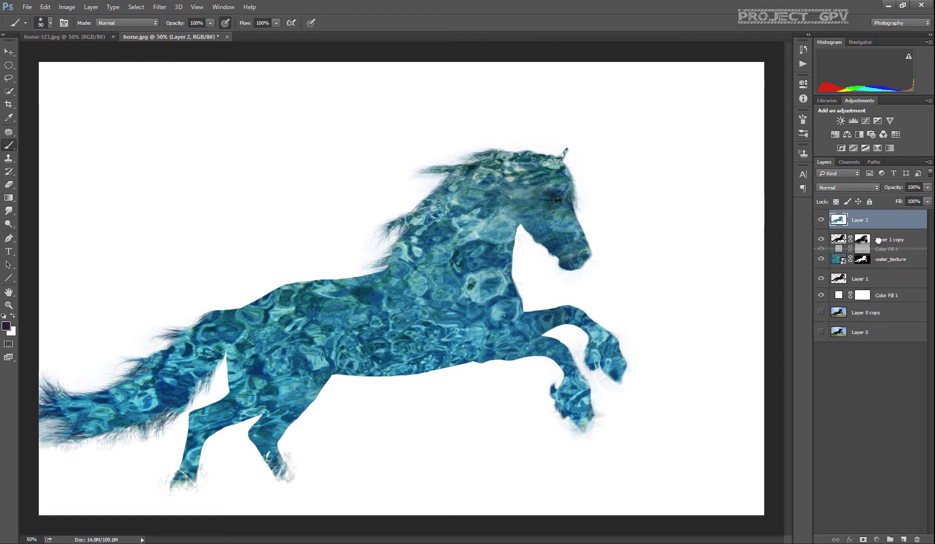
Move Color Fill 1 directly beneath Layer 2, then select Layer 2.
left_click_drag(879, 233, 878, 239)
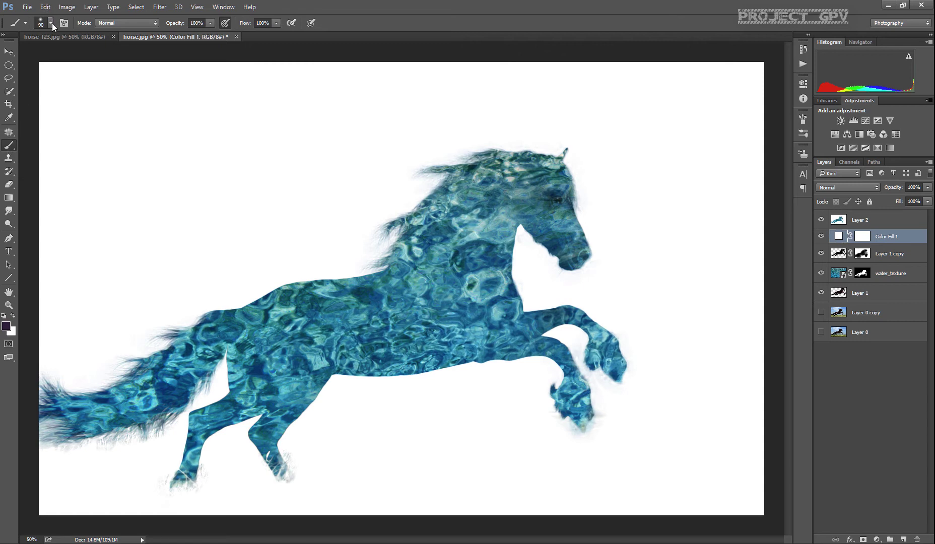
left_click(910, 225)
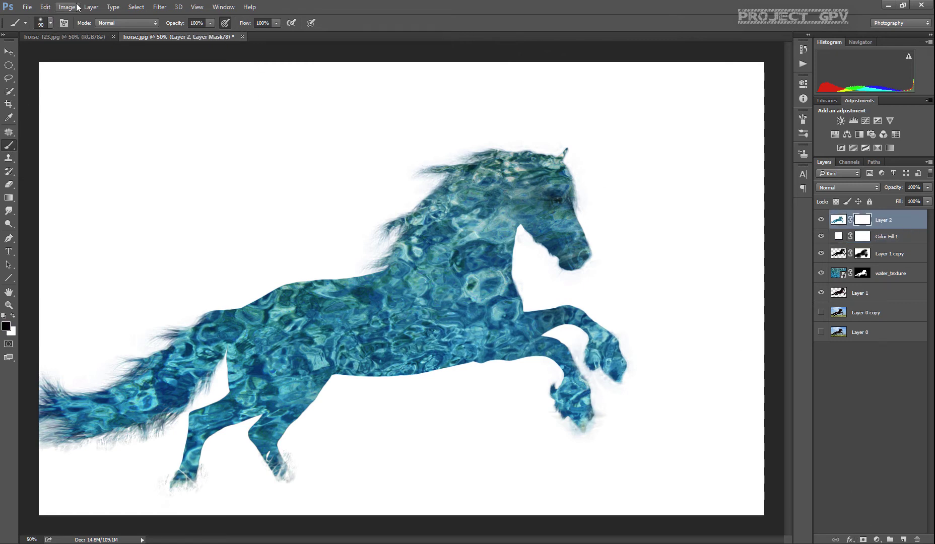
Choose the 775 splash brush preset and shrink it to 500 px.
left_click(51, 25)
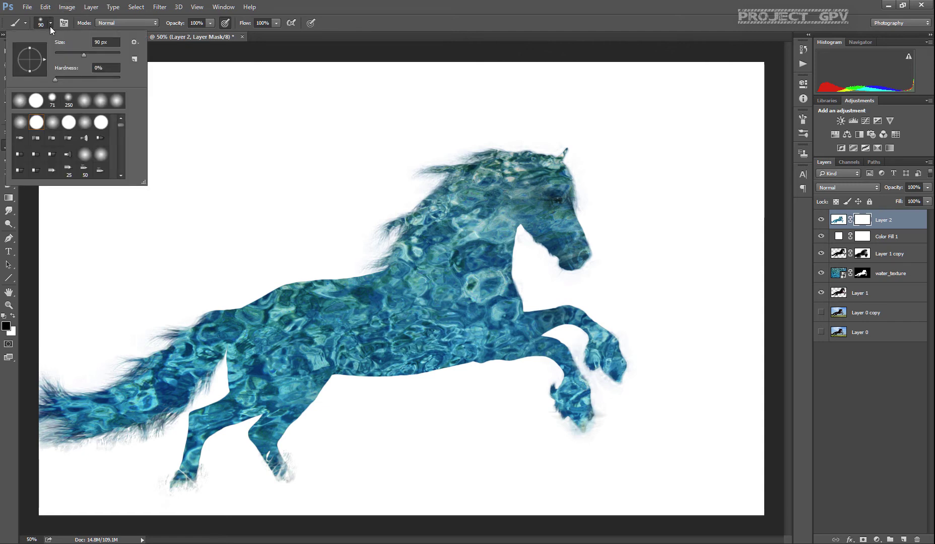
scroll(74, 157, "down", 5)
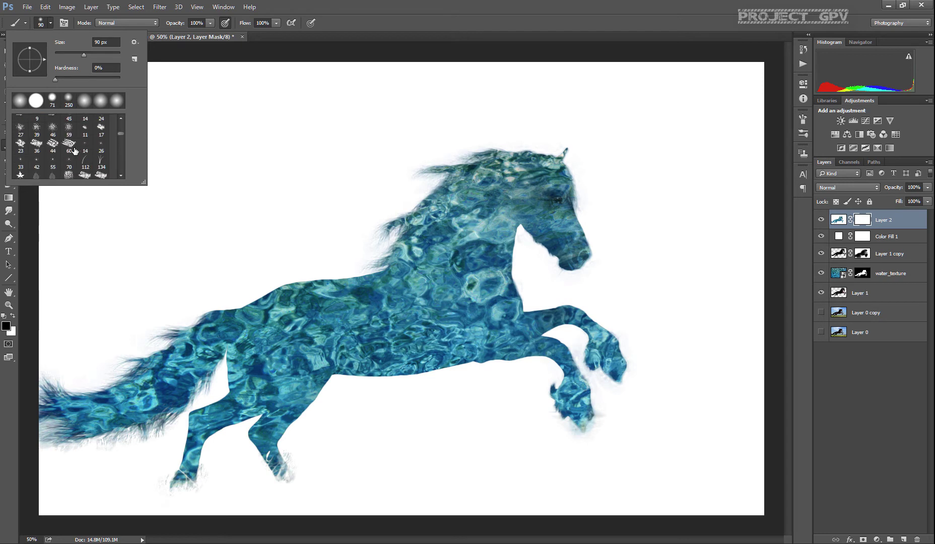
scroll(74, 152, "down", 8)
scroll(75, 152, "down", 8)
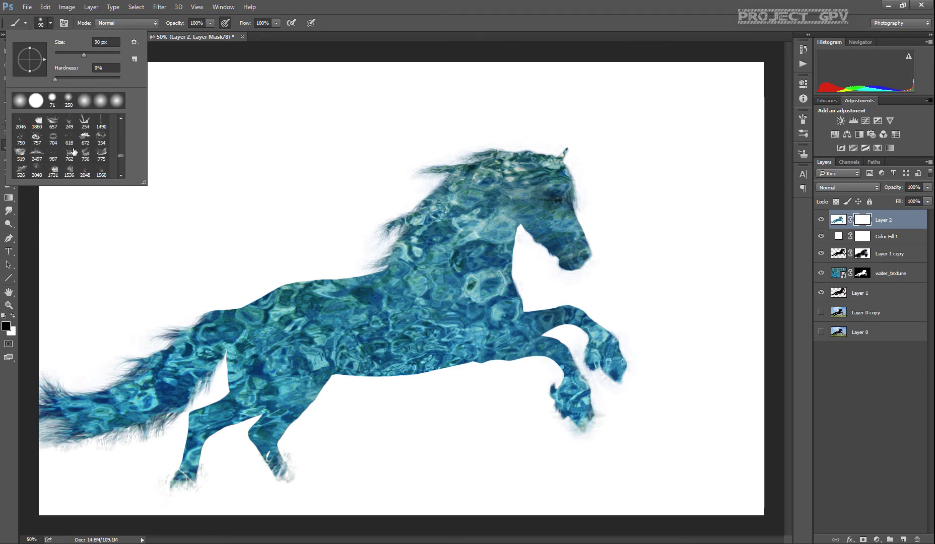
scroll(74, 152, "up", 1)
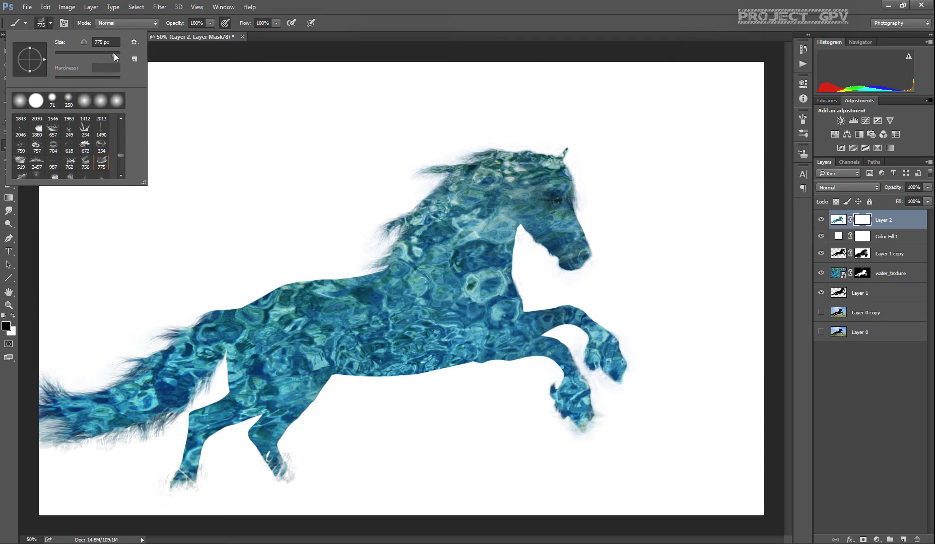
left_click(52, 22)
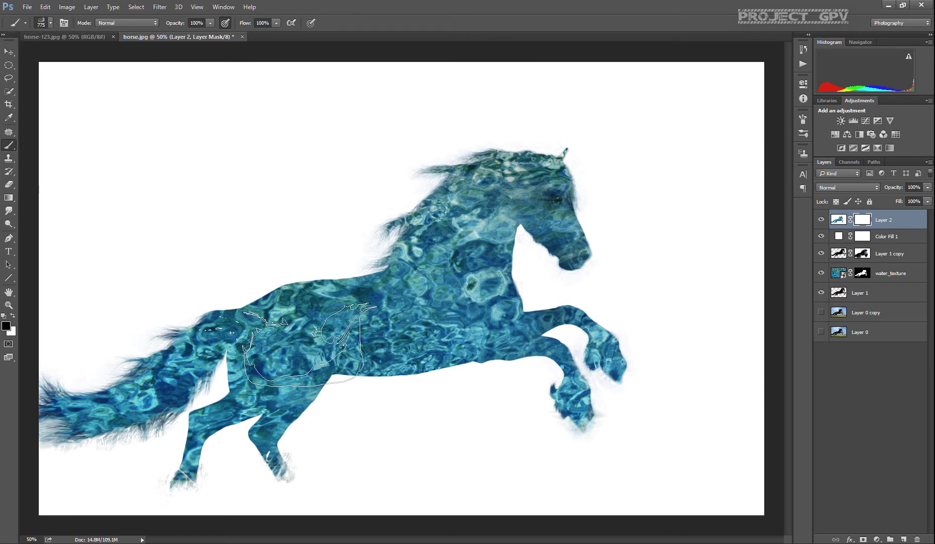
key("bracketleft")
key("bracketleft")
key("bracketleft")
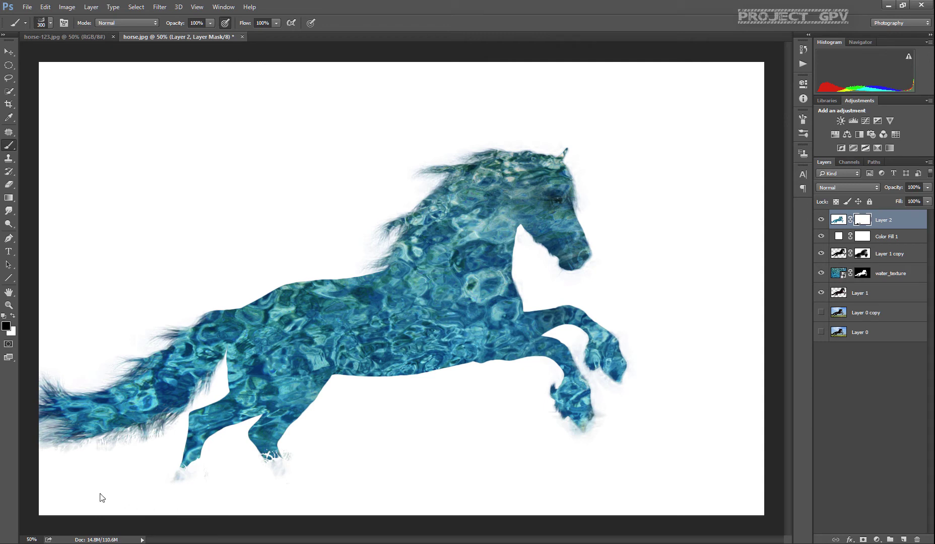
Switch the brush to the 368 px splash preset.
left_click(50, 24)
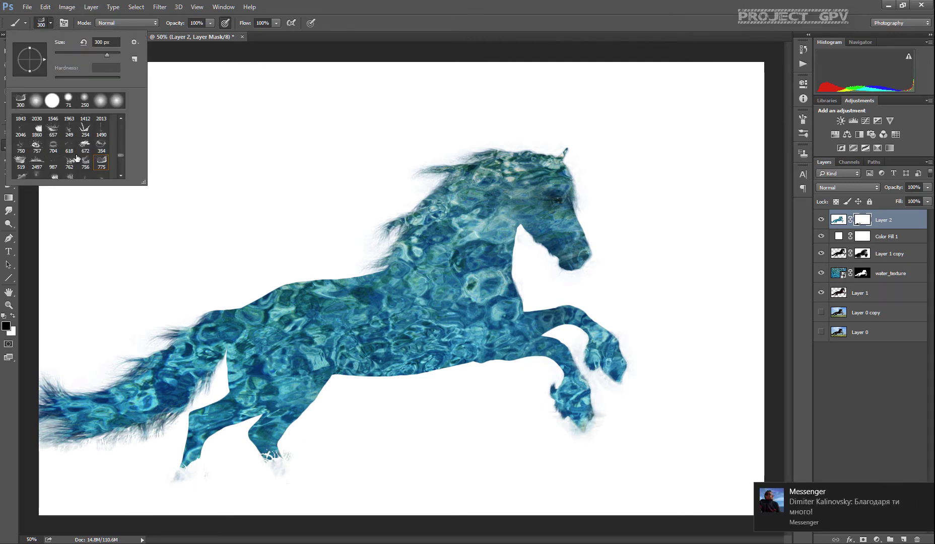
scroll(70, 151, "down", 1)
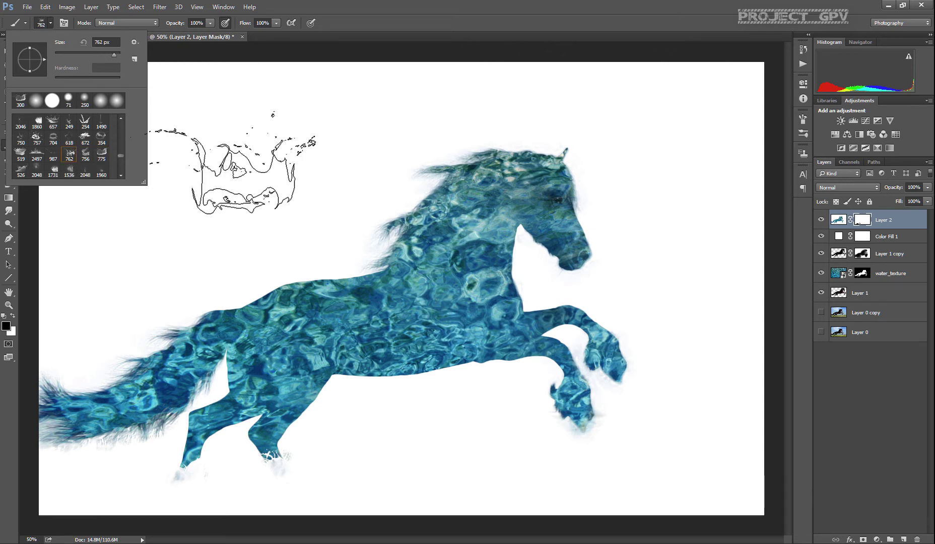
left_click(86, 155)
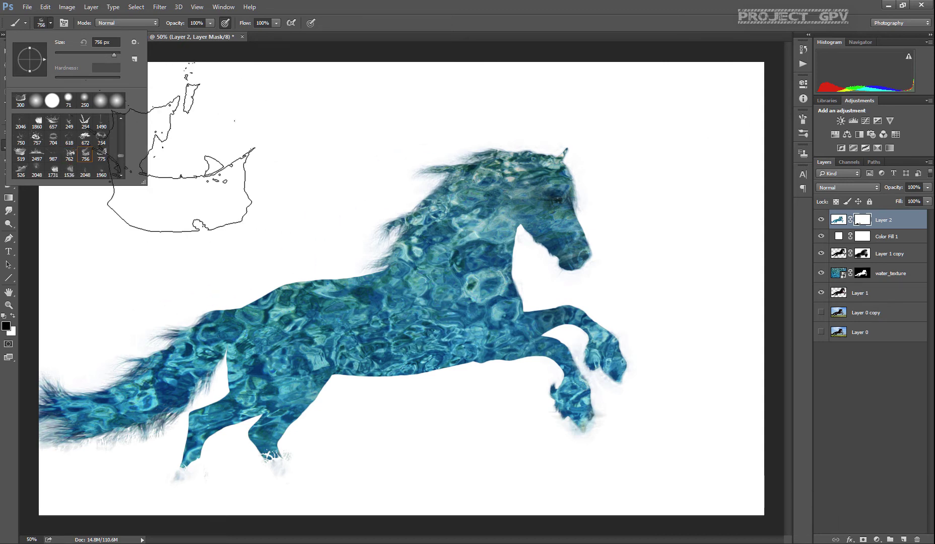
scroll(55, 168, "down", 1)
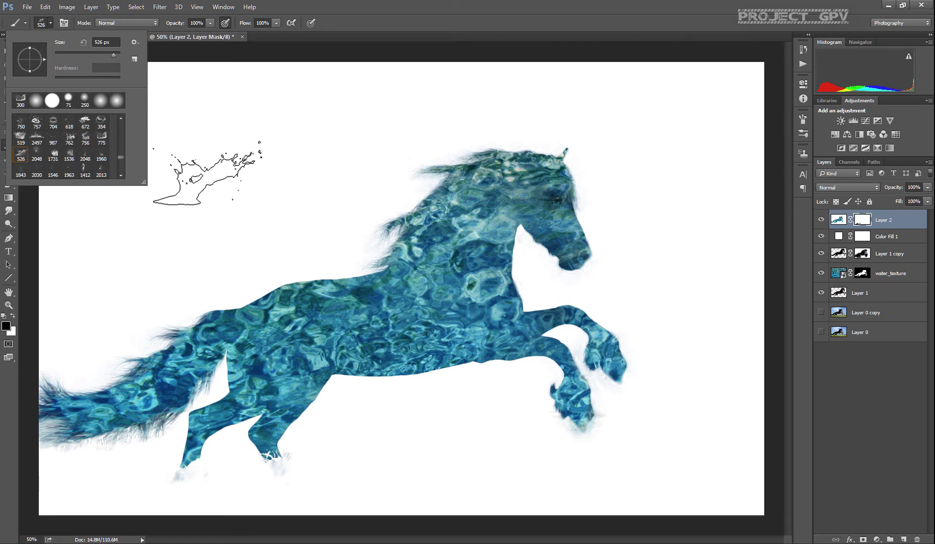
scroll(68, 146, "down", 2)
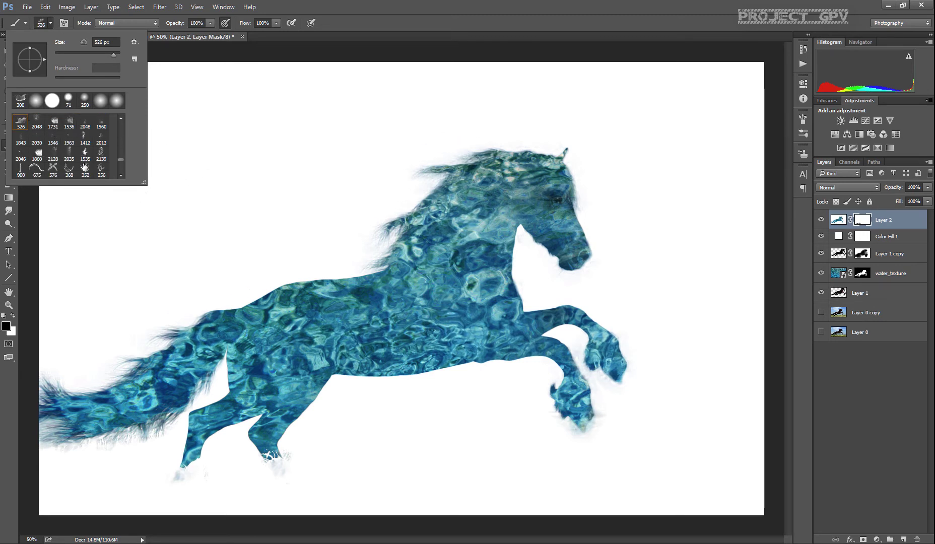
left_click(68, 170)
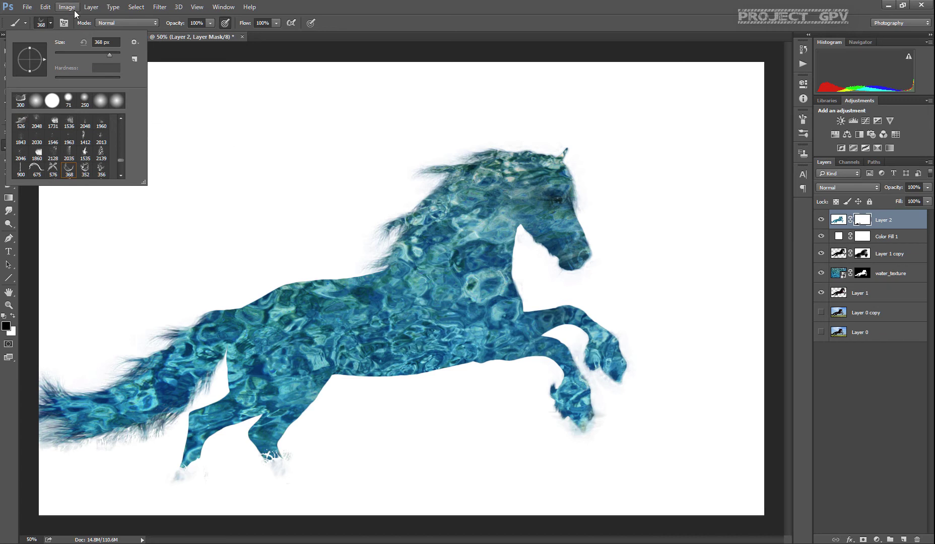
left_click(51, 23)
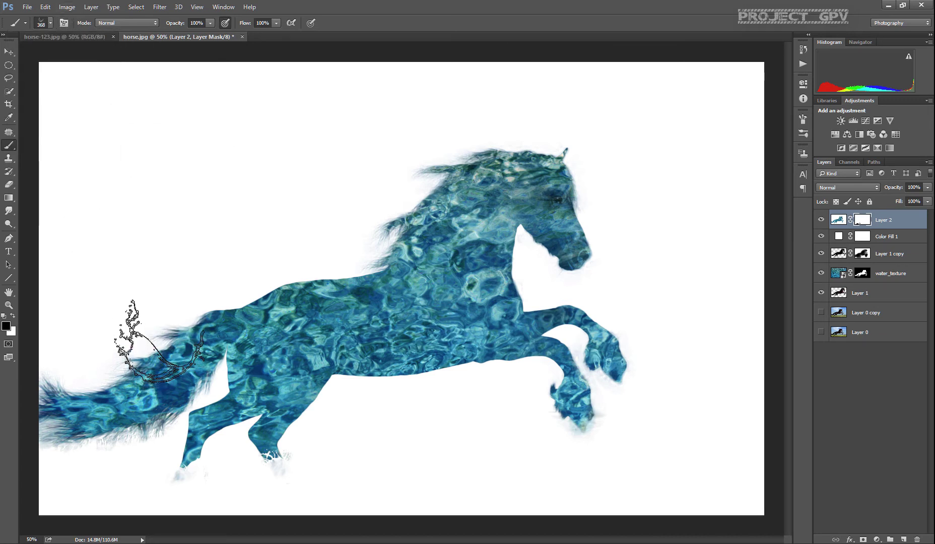
Stamp three white splashes along the horse's tail on Layer 2's mask.
left_click(157, 339)
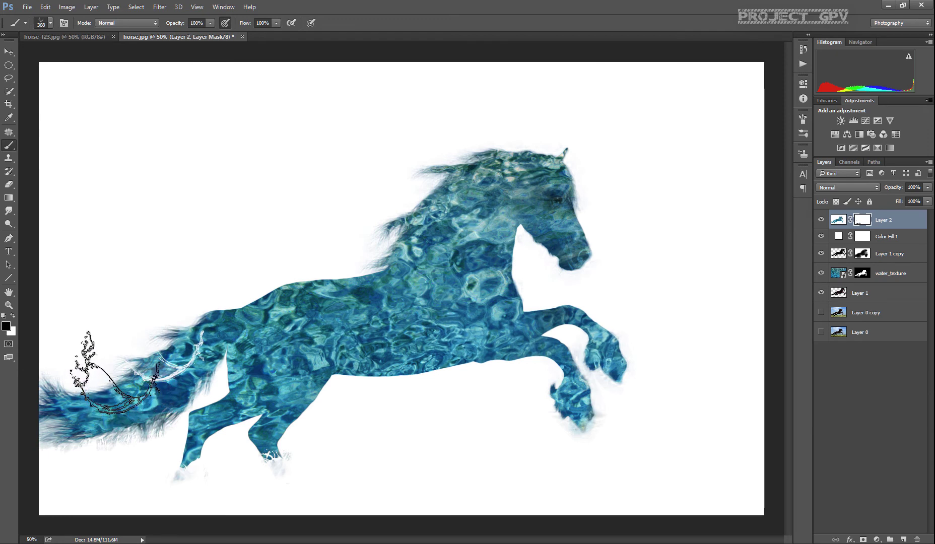
left_click(121, 386)
left_click(98, 417)
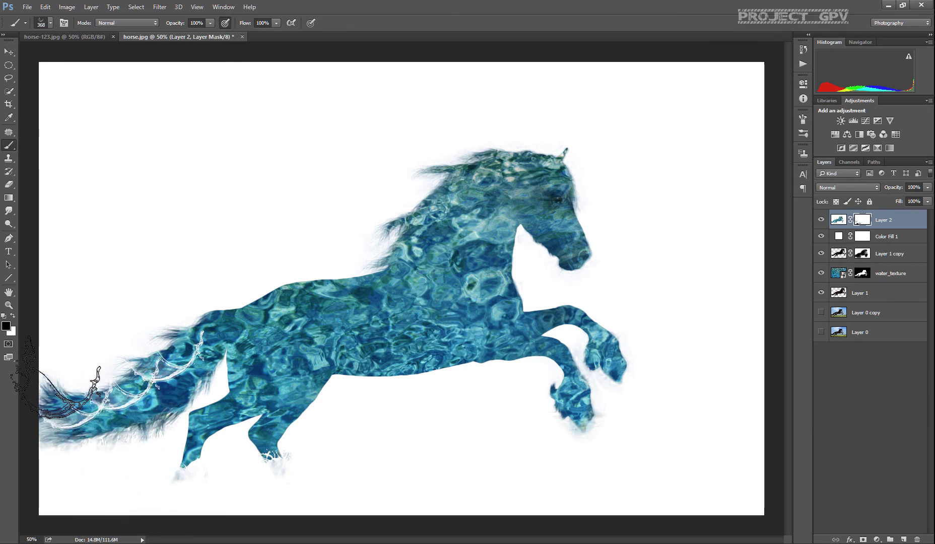
Tilt the canvas view and stamp white splashes across the horse's body and near the head.
key("r")
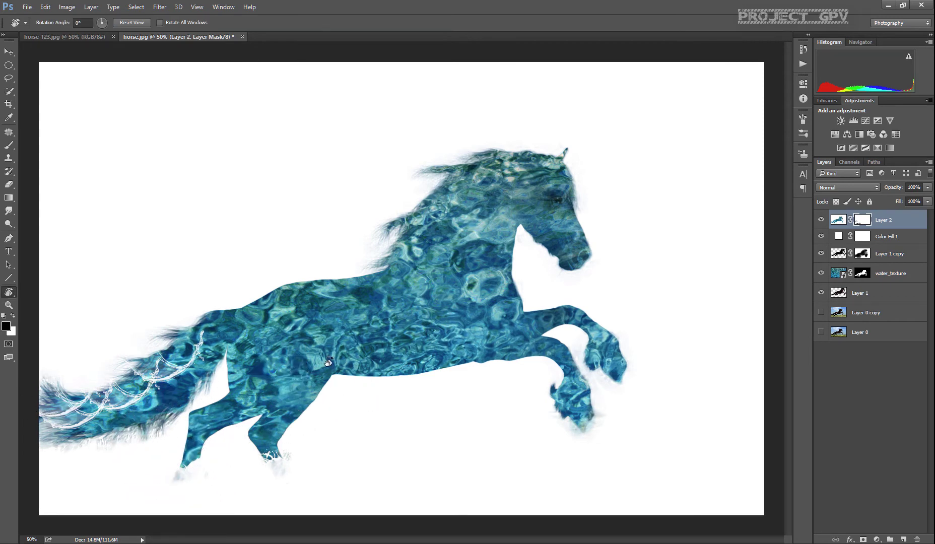
mouse_move(212, 504)
left_mouse_down()
mouse_move(150, 292)
mouse_move(104, 401)
mouse_move(559, 509)
mouse_move(680, 171)
mouse_move(649, 189)
left_mouse_up()
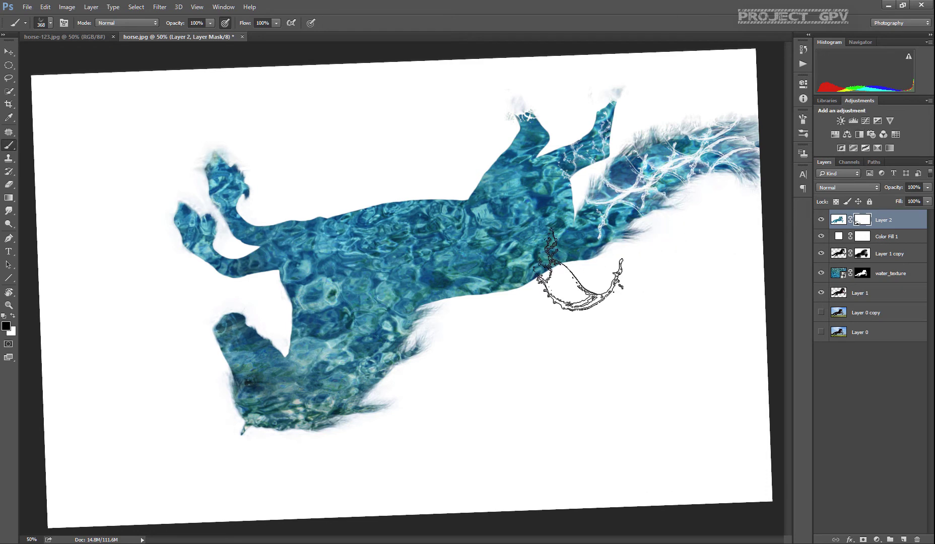
left_click(589, 253)
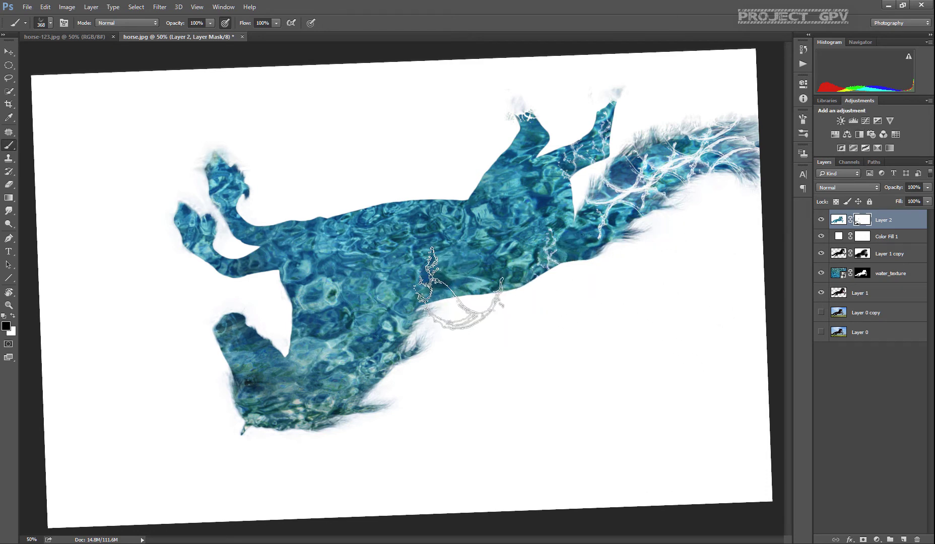
left_click(448, 300)
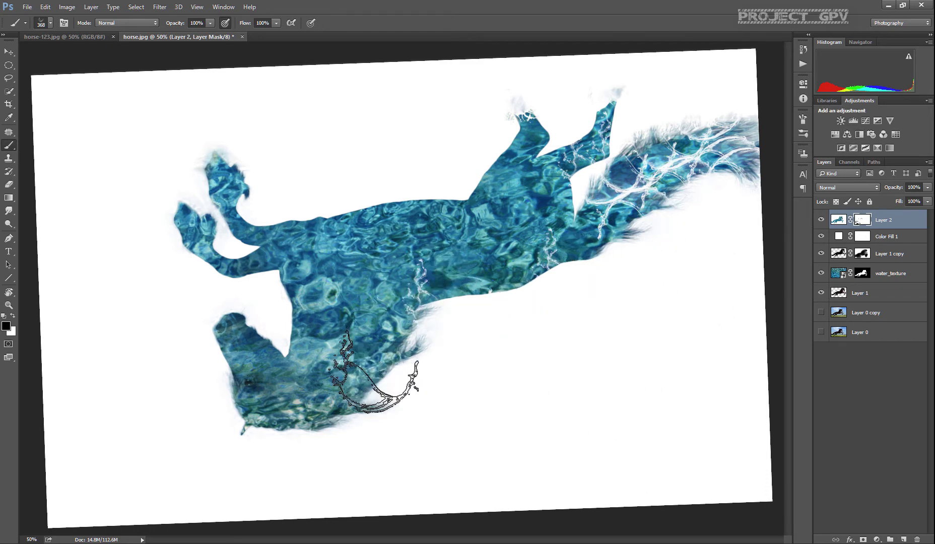
left_click(377, 376)
left_click(415, 336)
Add splashes on the back, raised leg, head and neck gap, then level the view again.
left_click(372, 179)
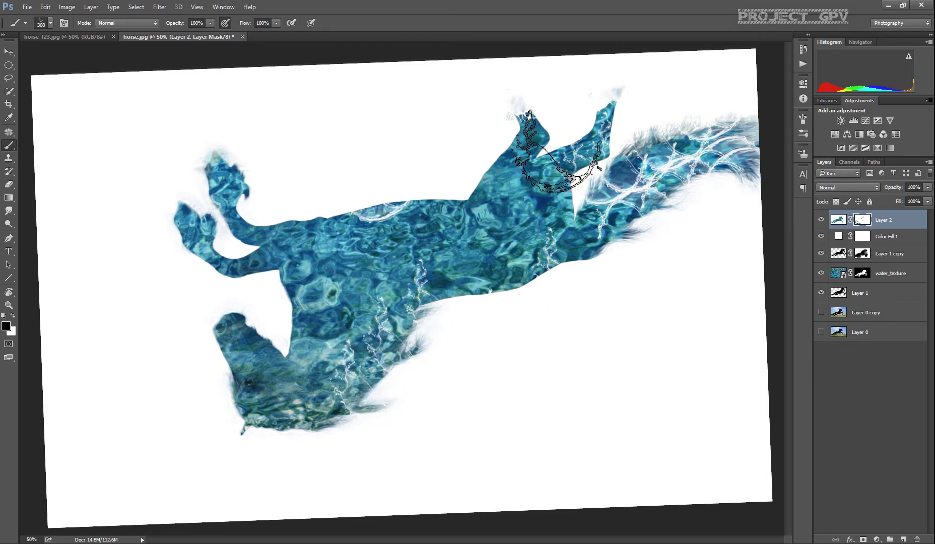
left_click(506, 139)
left_click(229, 159)
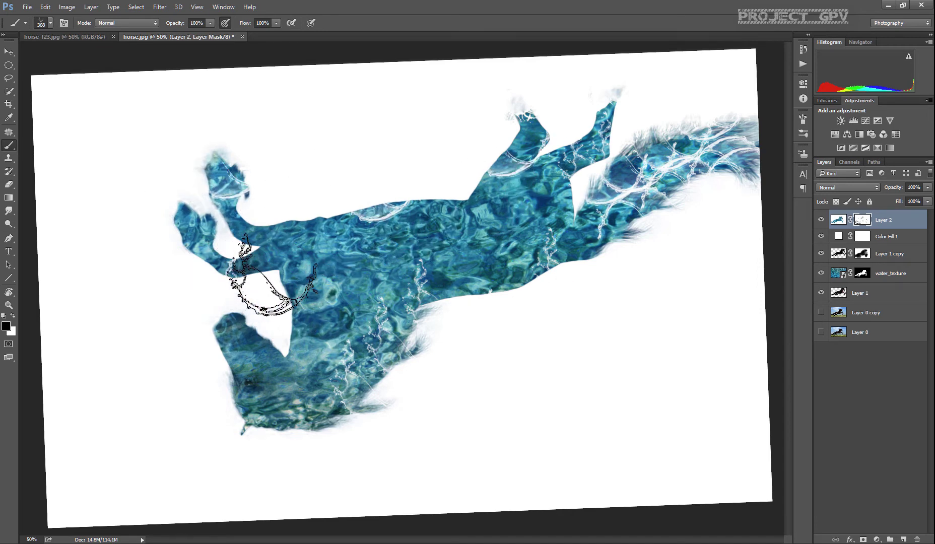
left_click(282, 297)
left_click(360, 208)
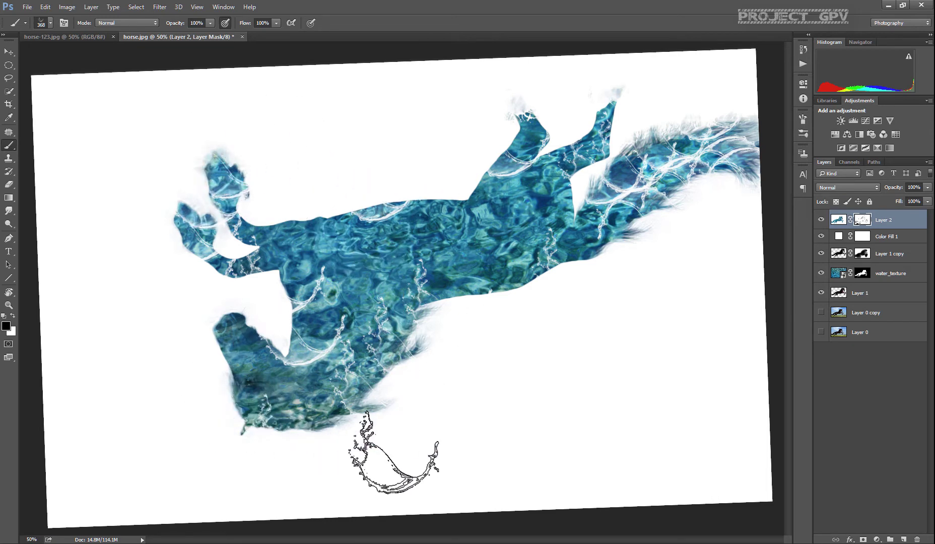
left_click(327, 418)
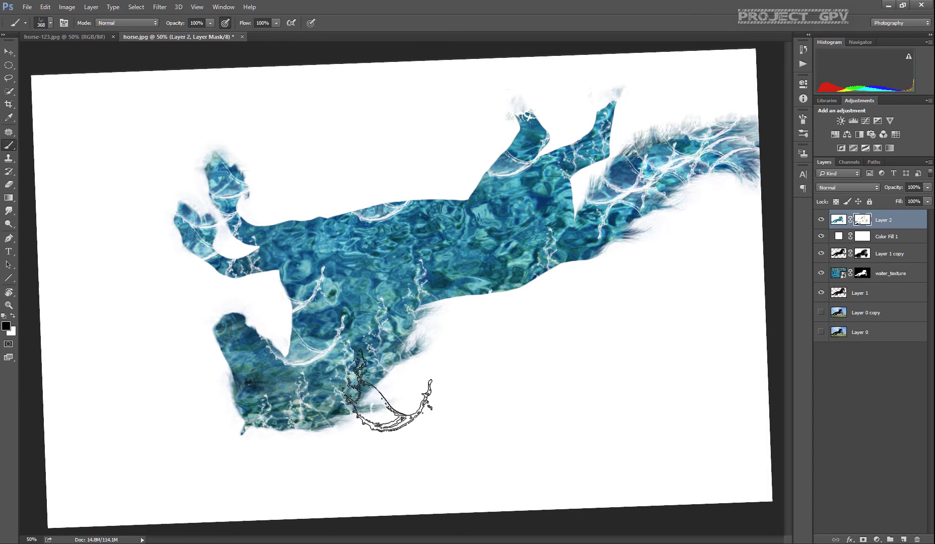
key("r")
mouse_move(595, 322)
left_mouse_down()
mouse_move(498, 127)
mouse_move(386, 142)
mouse_move(368, 194)
left_mouse_up()
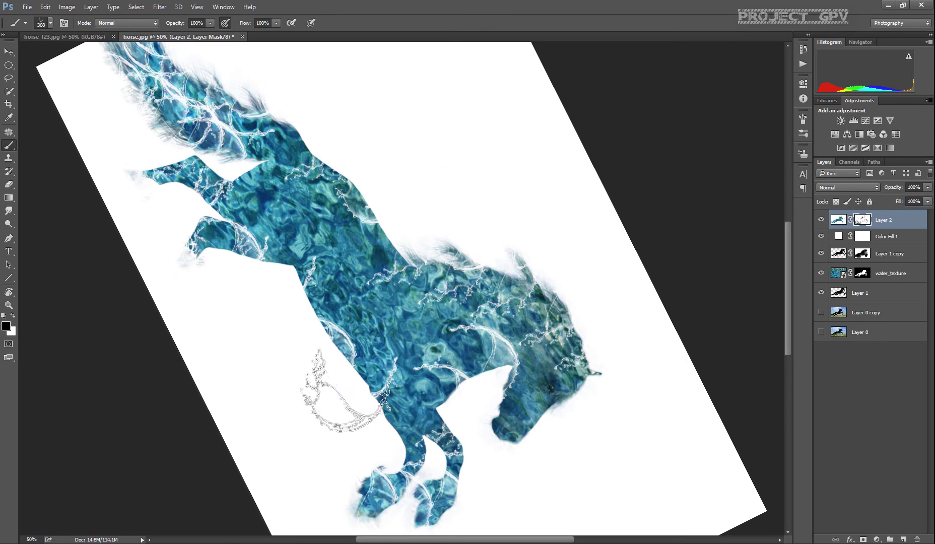
key("r")
mouse_move(313, 396)
left_mouse_down()
mouse_move(439, 383)
mouse_move(471, 359)
left_mouse_up()
key("b")
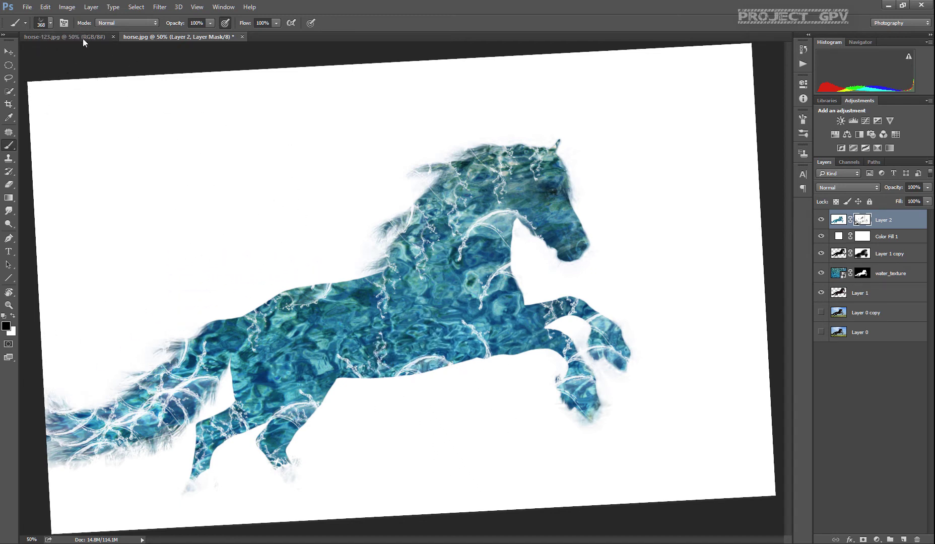
Pick the 356 splash brush preset and shrink it to 175 px.
left_click(50, 24)
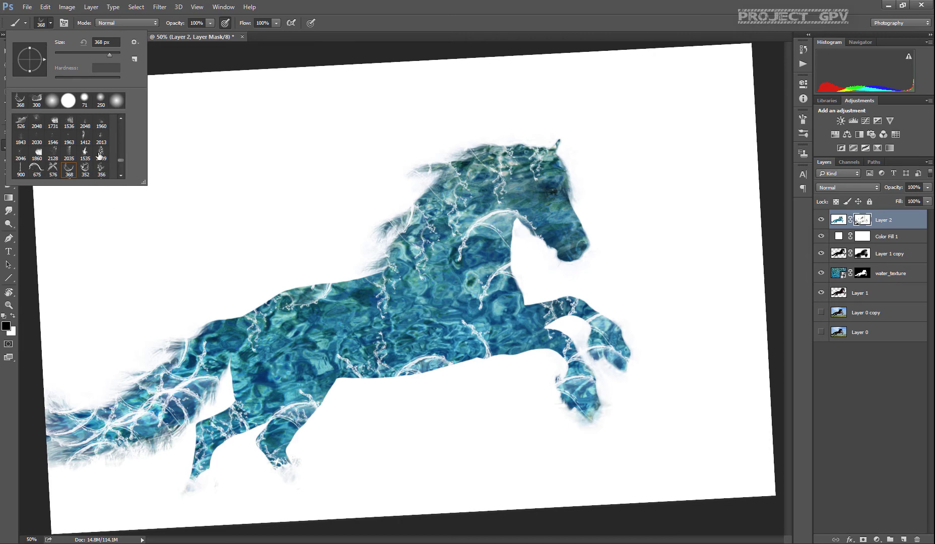
left_click(100, 155)
scroll(92, 171, "down", 1)
scroll(92, 171, "down", 1)
left_click(102, 154)
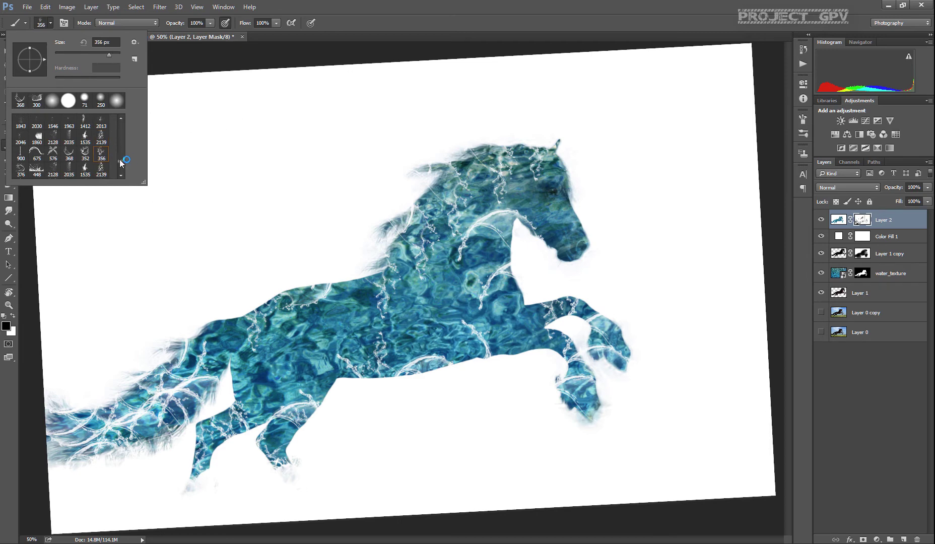
left_click(348, 274)
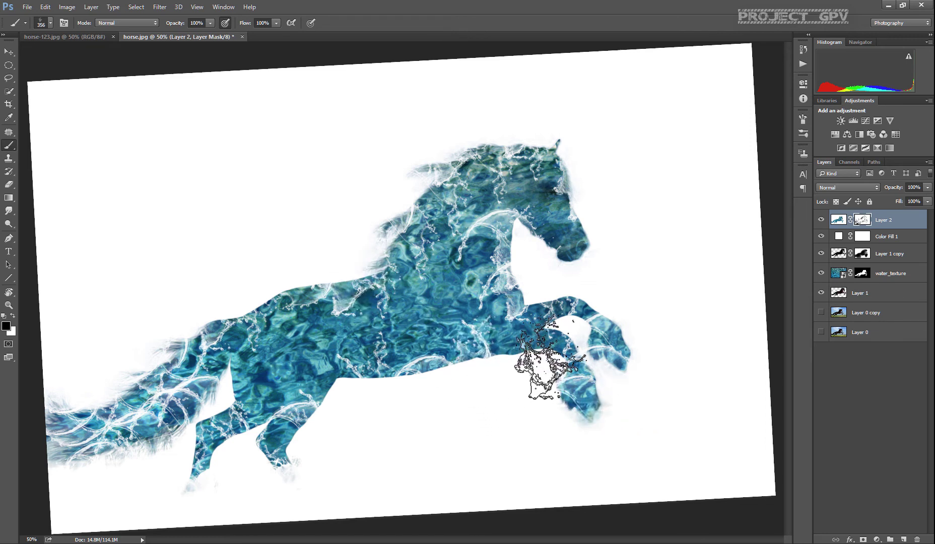
key("bracketleft")
key("bracketleft")
key("bracketleft")
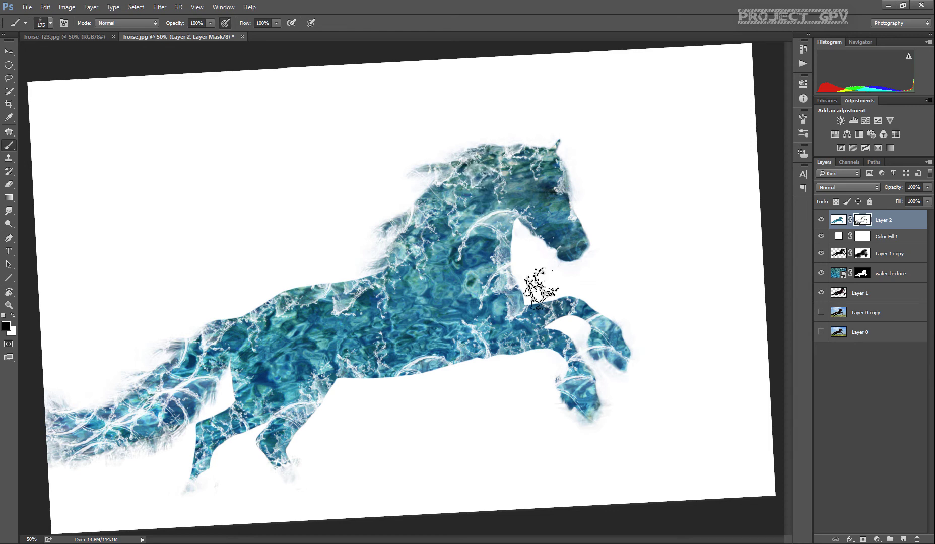
Rotate the canvas to a 35° tilt for splashing the body and legs.
key("r")
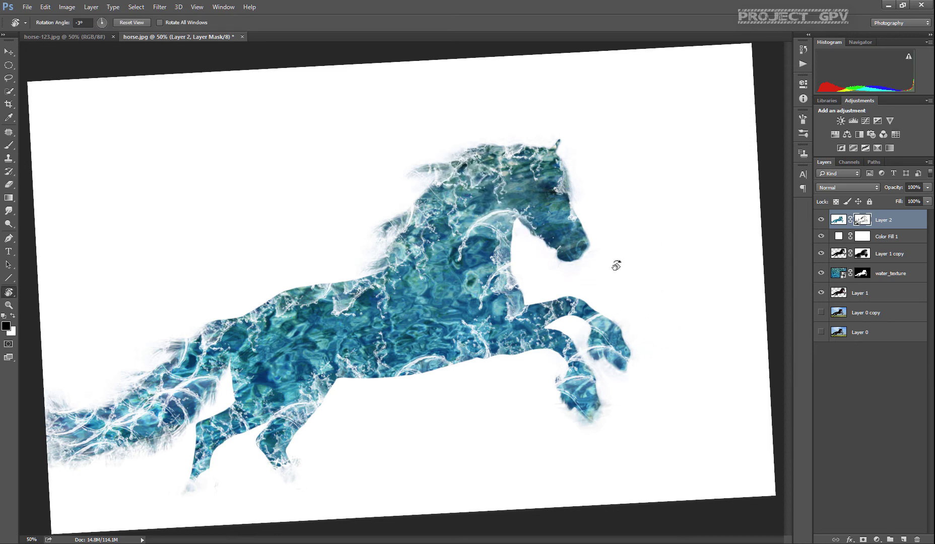
mouse_move(615, 265)
left_mouse_down()
mouse_move(636, 184)
mouse_move(418, 146)
left_mouse_up()
key("b")
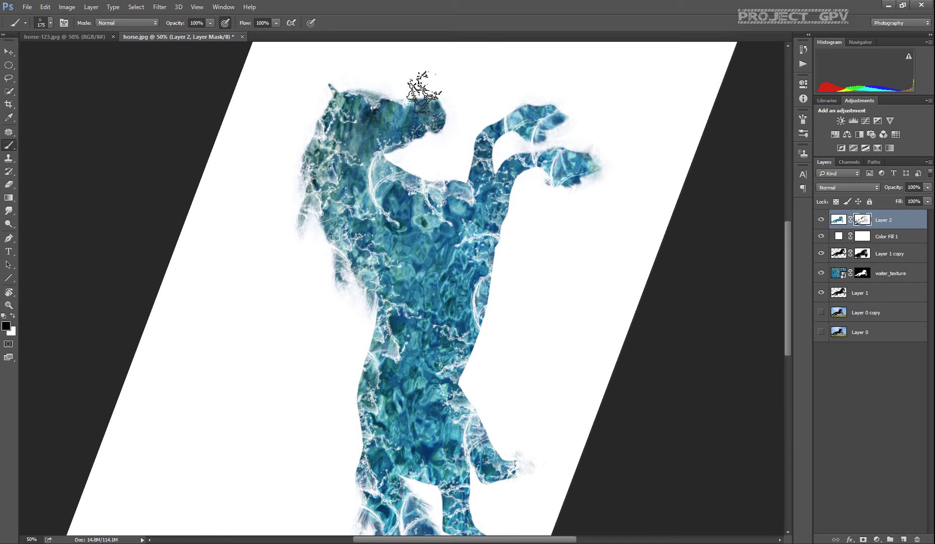
key("r")
left_click_drag(526, 79, 517, 317)
left_click_drag(654, 302, 568, 385)
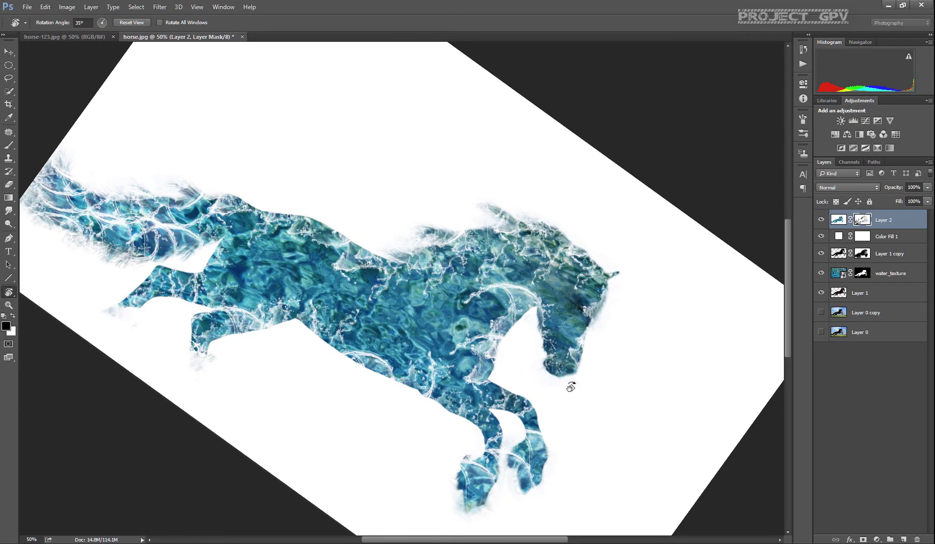
left_click(9, 145)
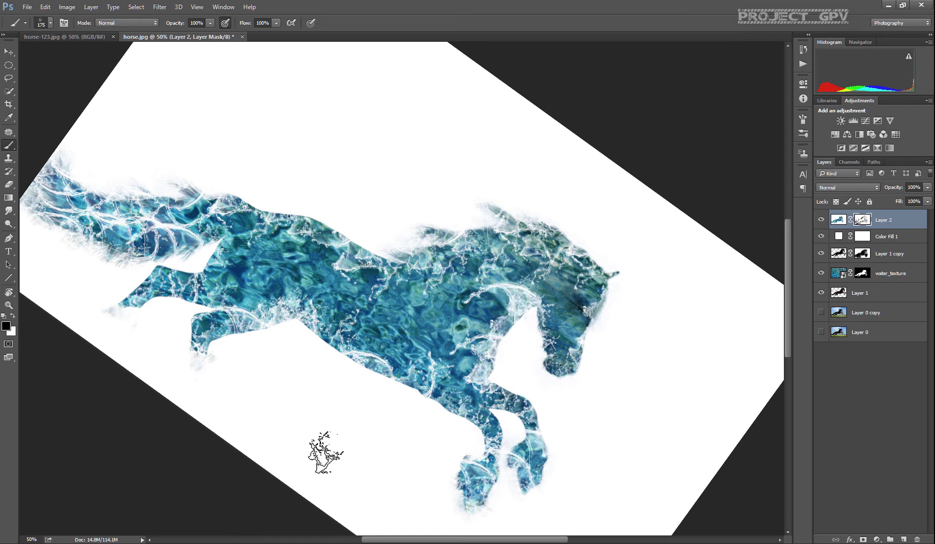
Return the canvas view to nearly level and set the brush opacity to 46%.
key("r")
mouse_move(322, 441)
left_mouse_down()
mouse_move(460, 420)
mouse_move(447, 427)
left_mouse_up()
key("b")
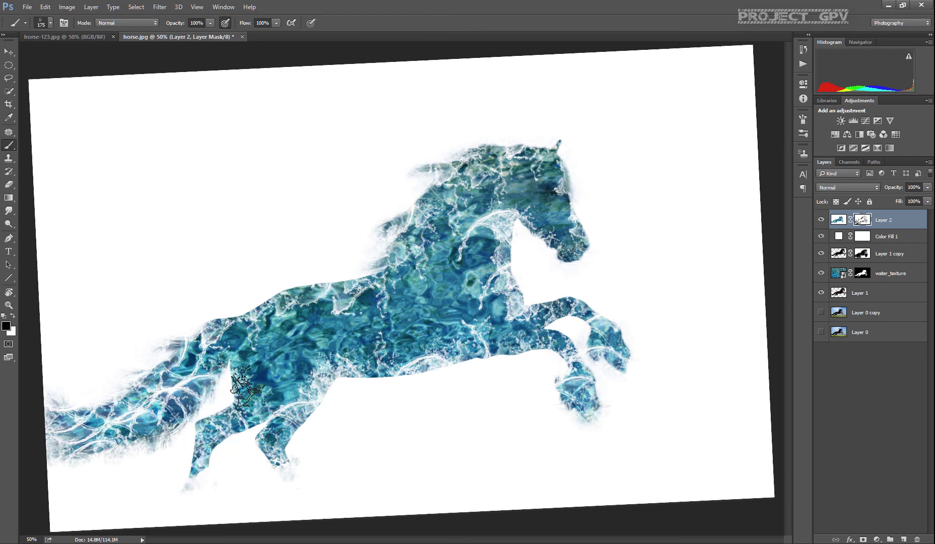
key("r")
left_click(668, 214)
mouse_move(668, 214)
left_mouse_down()
mouse_move(672, 223)
mouse_move(663, 215)
left_mouse_up()
key("b")
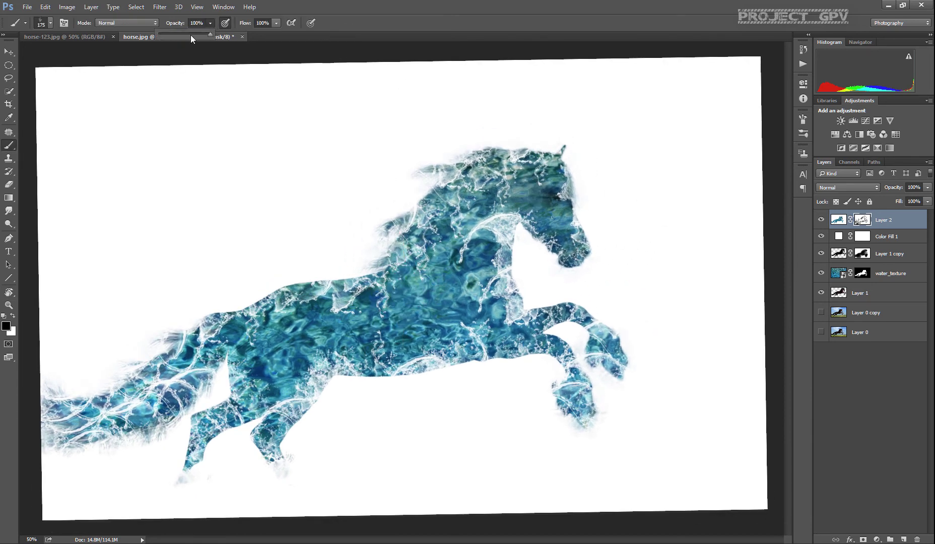
left_click(211, 27)
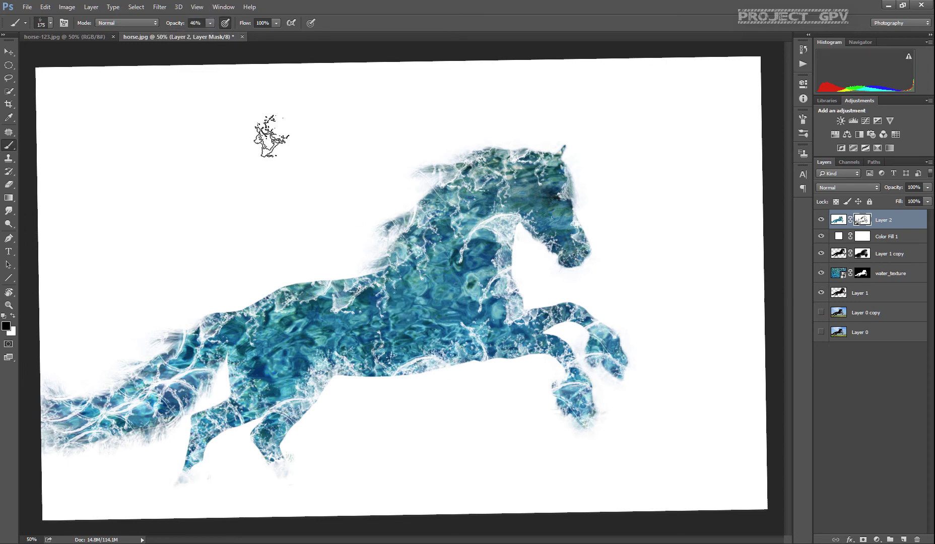
Enlarge the brush to 250 px, then switch to the 352 px splash preset.
key("bracketright")
key("bracketright")
key("bracketright")
key("bracketright")
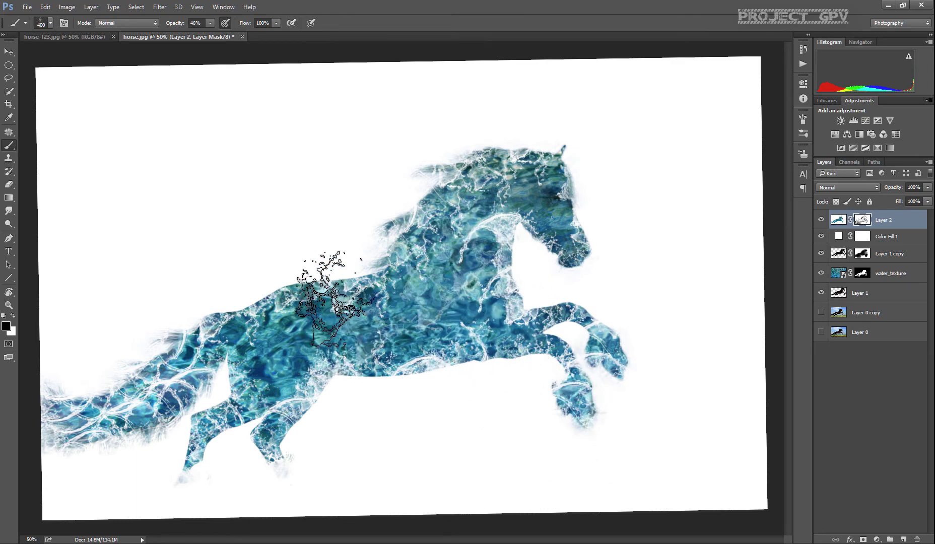
left_click(50, 23)
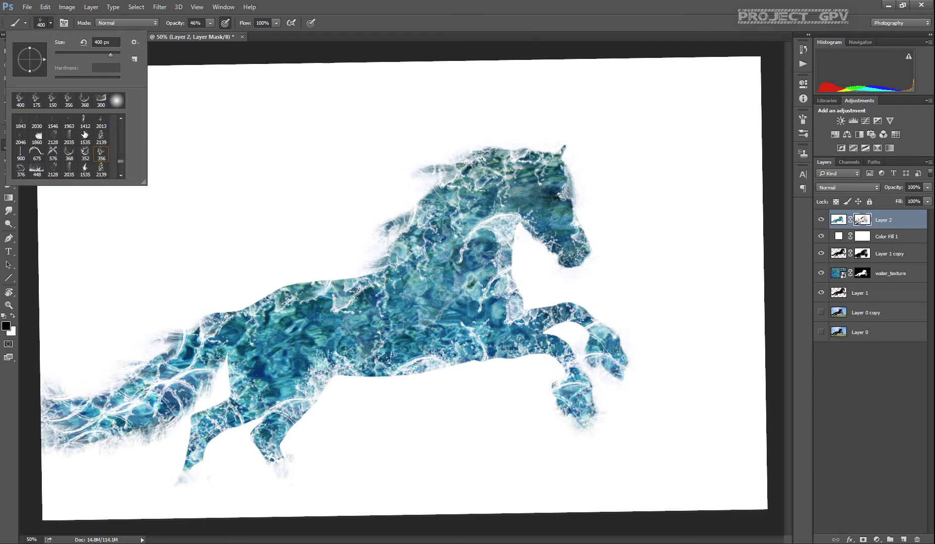
left_click(69, 154)
left_click(491, 370)
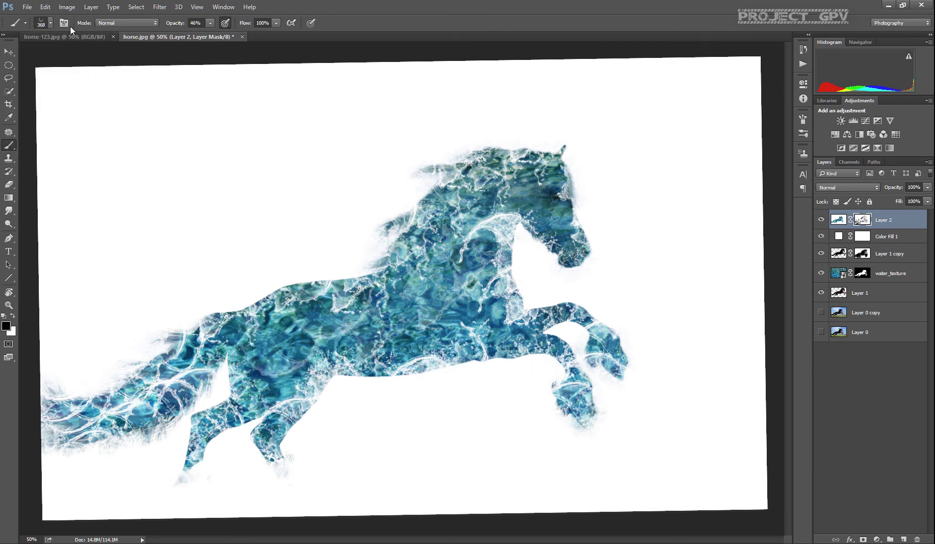
left_click(50, 24)
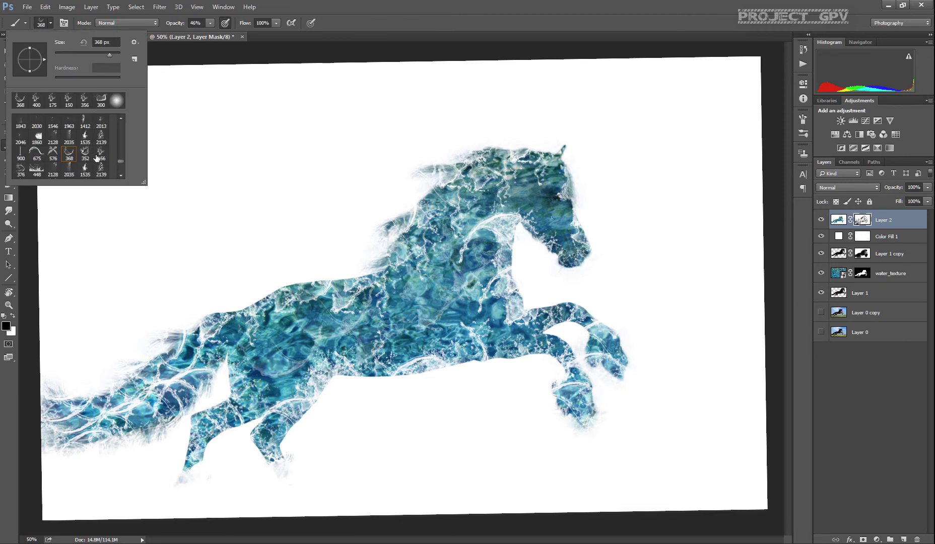
scroll(60, 152, "down", 1)
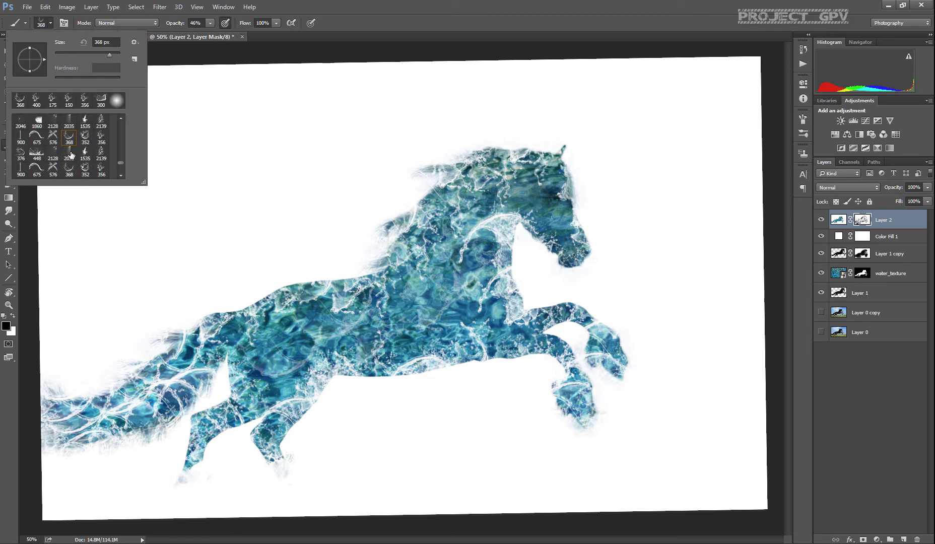
left_click(85, 173)
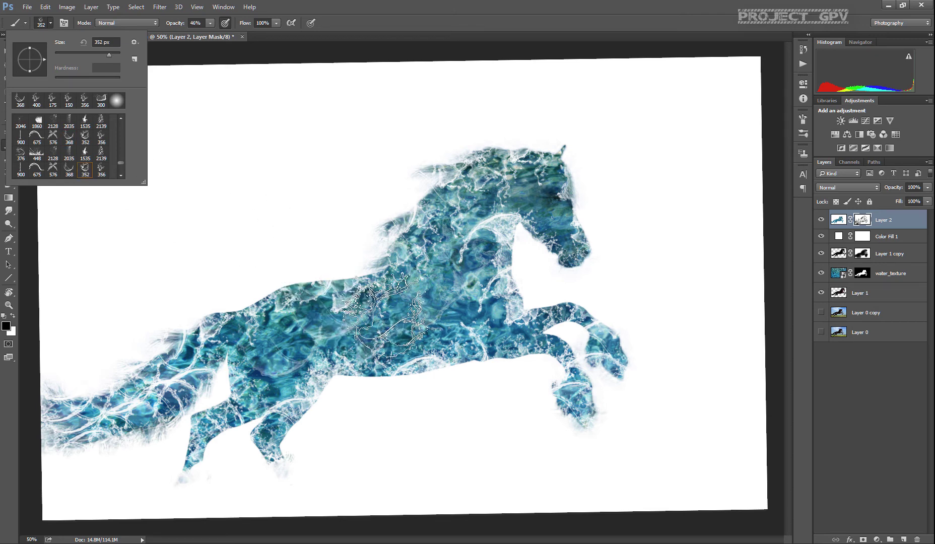
left_click(389, 309)
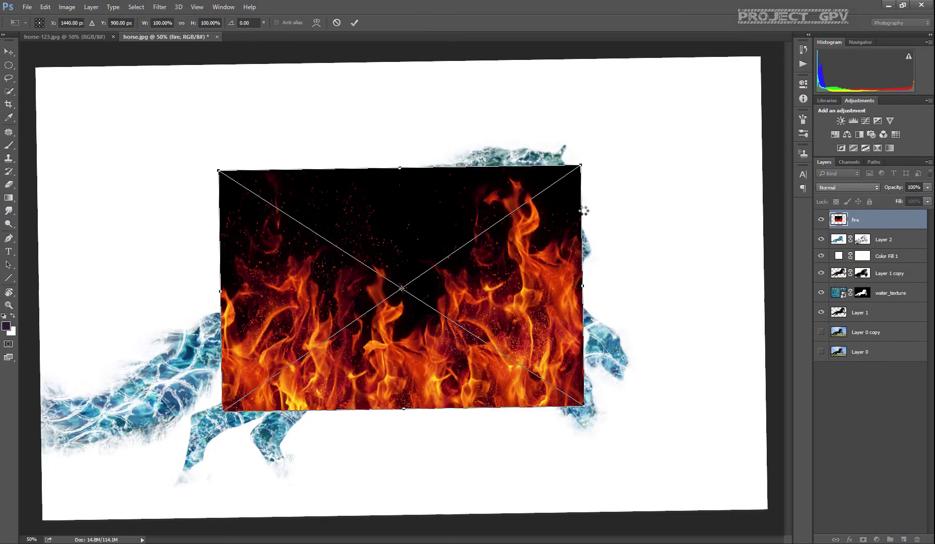
Move and enlarge the placed fire image over the canvas, commit it, and rasterize the layer.
left_click_drag(425, 242, 240, 145)
left_click_drag(403, 305, 853, 541)
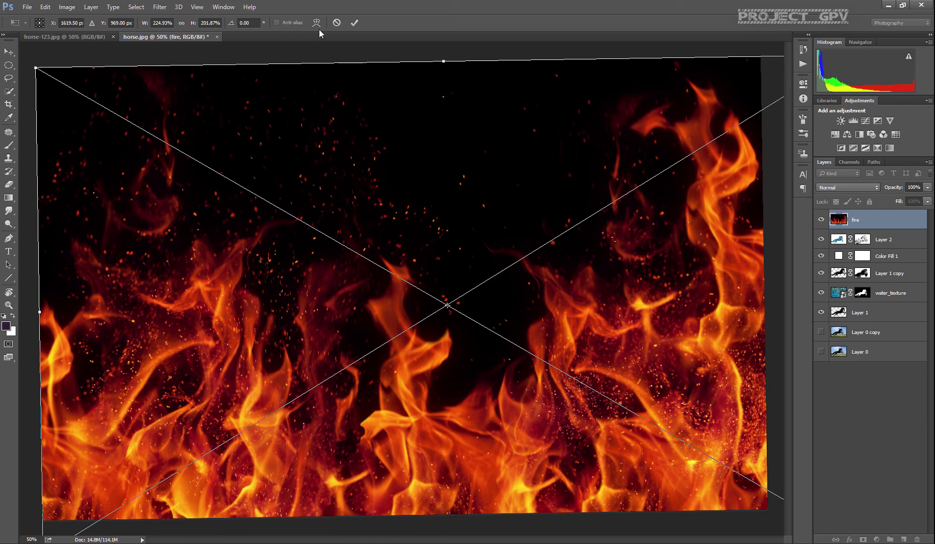
left_click(354, 23)
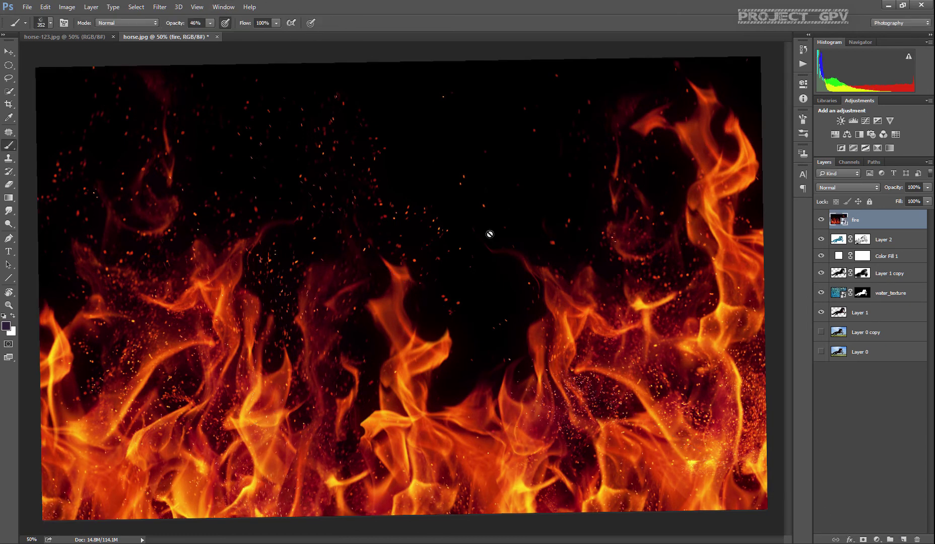
left_click(508, 252)
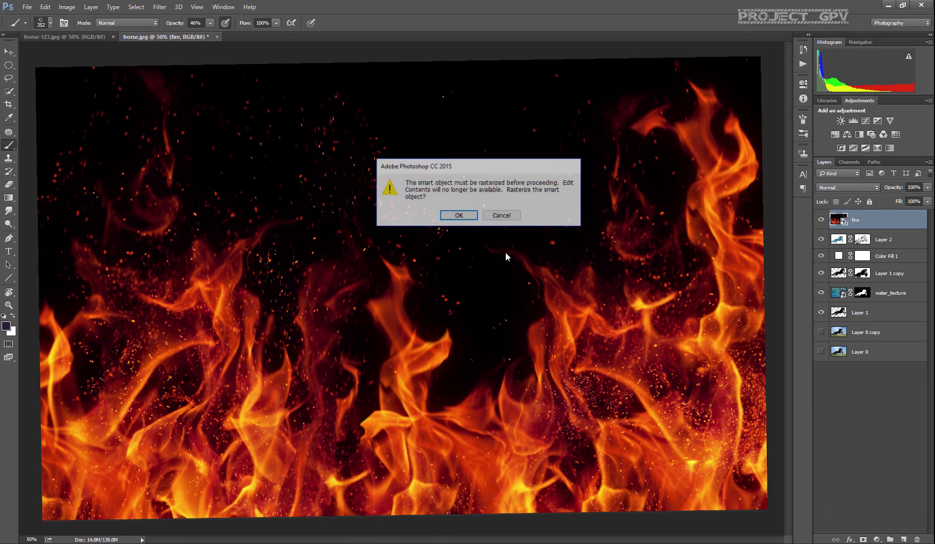
left_click(464, 216)
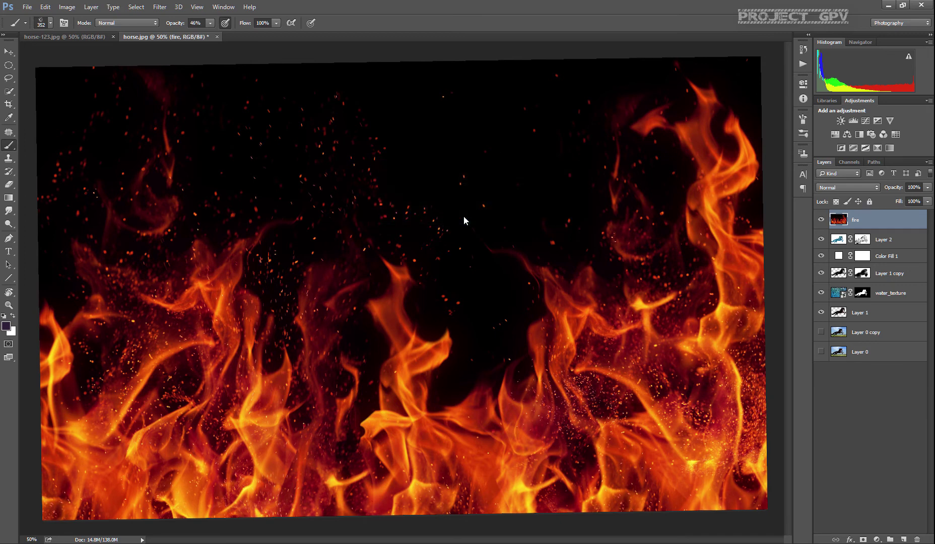
Shift the fire layer left and down, then stretch its top edge up to fill the canvas.
left_click(9, 52)
left_click_drag(474, 257, 397, 286)
key("ctrl+t")
left_click_drag(381, 91, 381, 63)
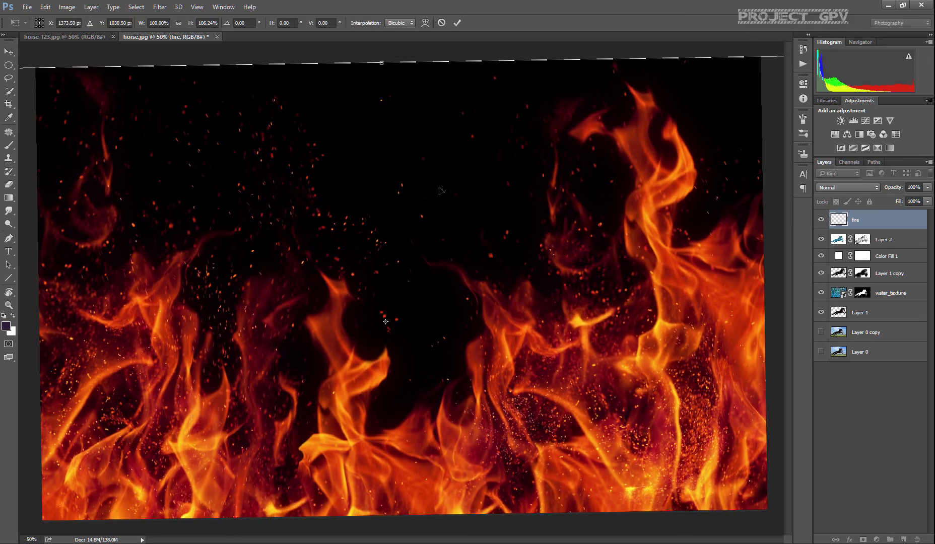
left_click_drag(383, 62, 383, 52)
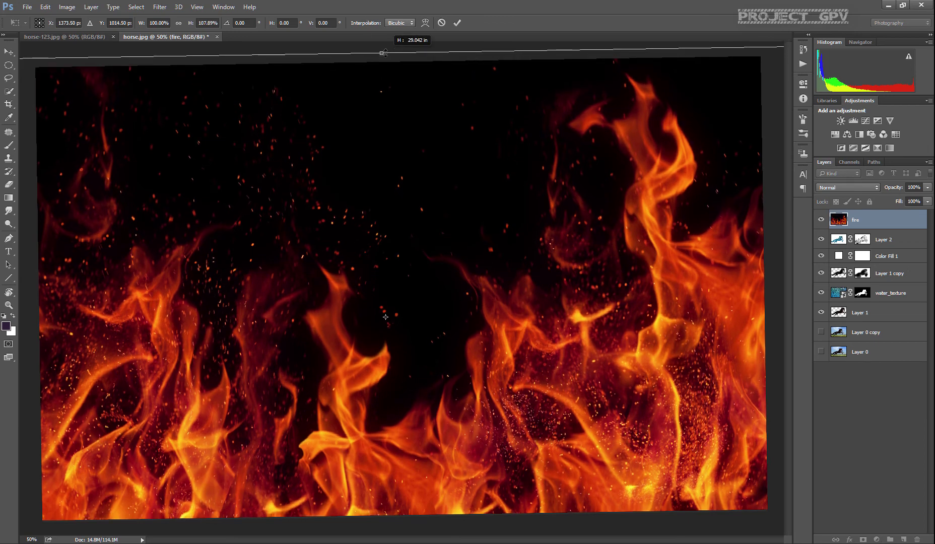
left_click(456, 23)
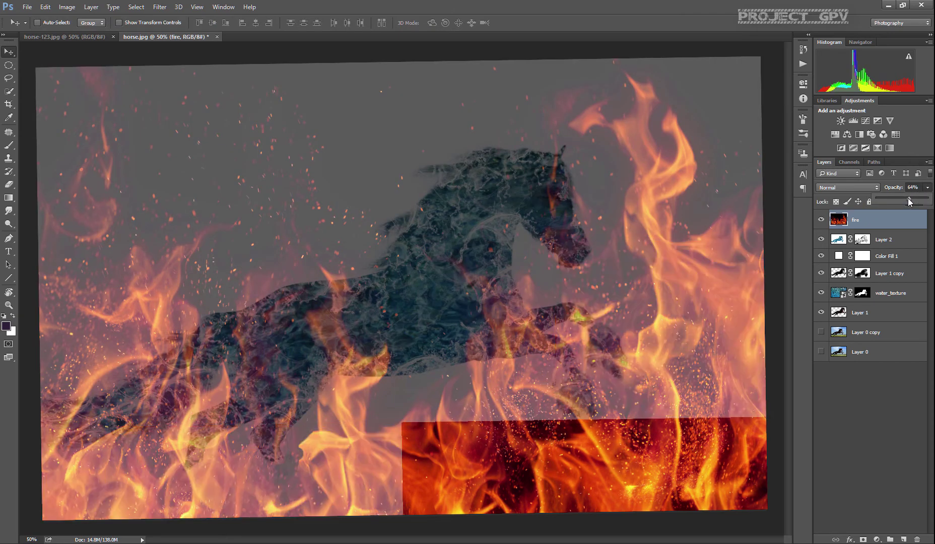
Set the fire layer to 52% opacity and stamp all visible layers into a new Layer 3.
left_click_drag(906, 197, 903, 198)
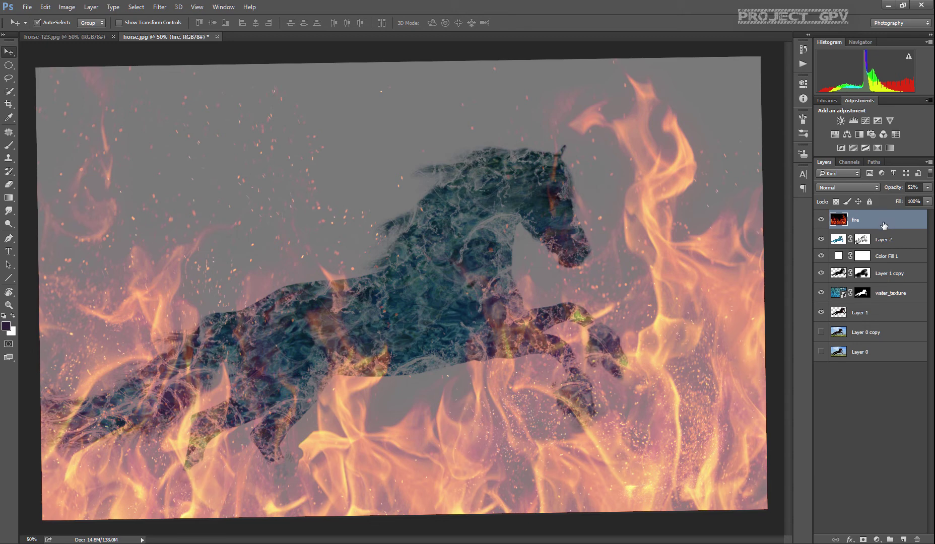
key("ctrl+shift+alt+e")
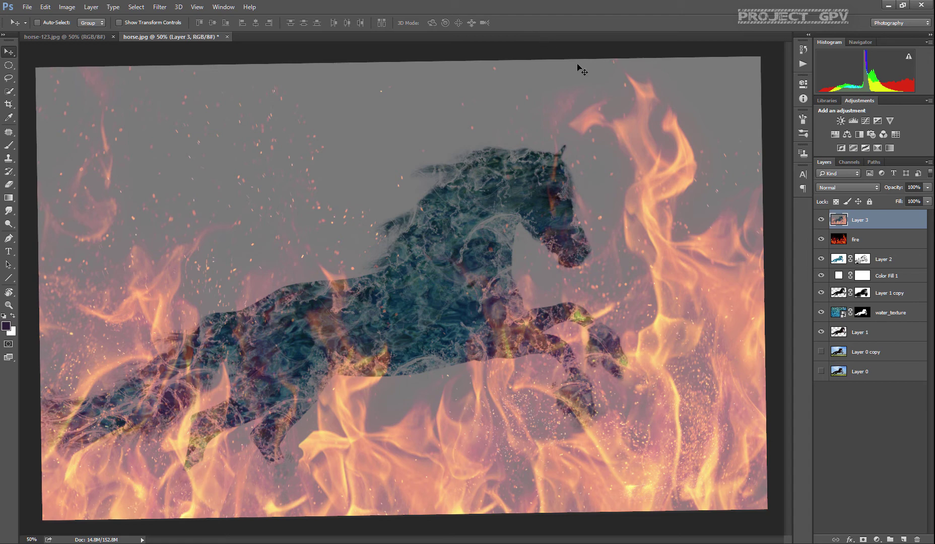
Grade Layer 3 in Camera Raw: temperature -11, exposure +0.40, contrast +27, shadows +49, darker whites and blacks, slight vibrance.
left_click(165, 14)
left_click(202, 69)
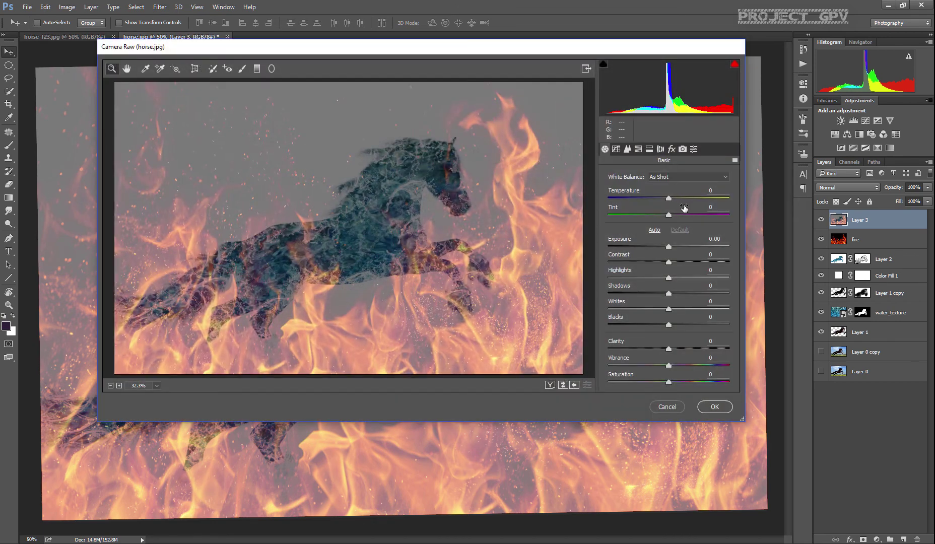
left_click(663, 199)
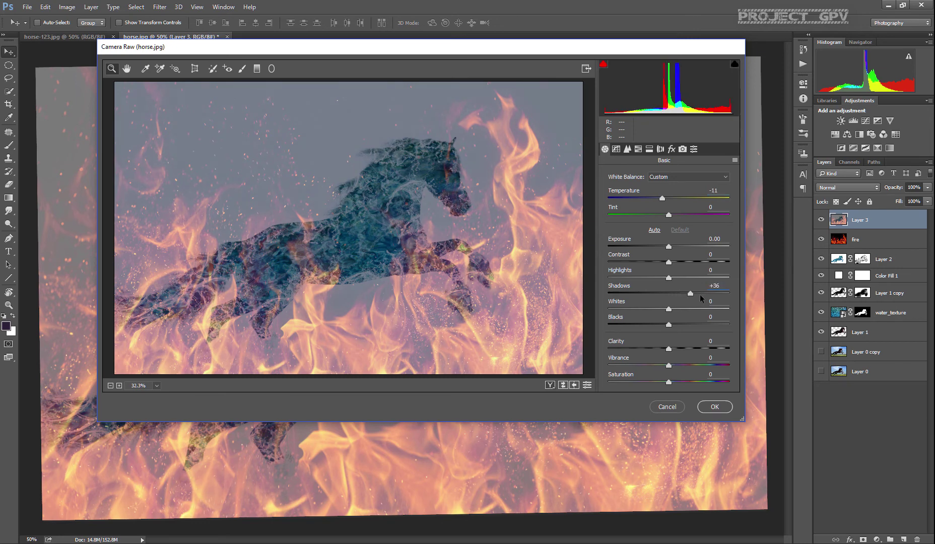
left_click(679, 247)
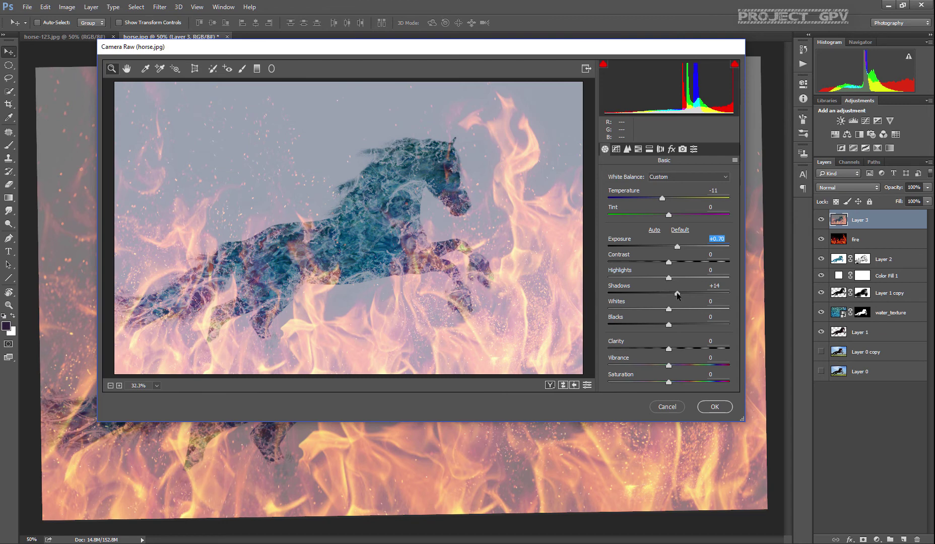
left_click_drag(699, 294, 698, 294)
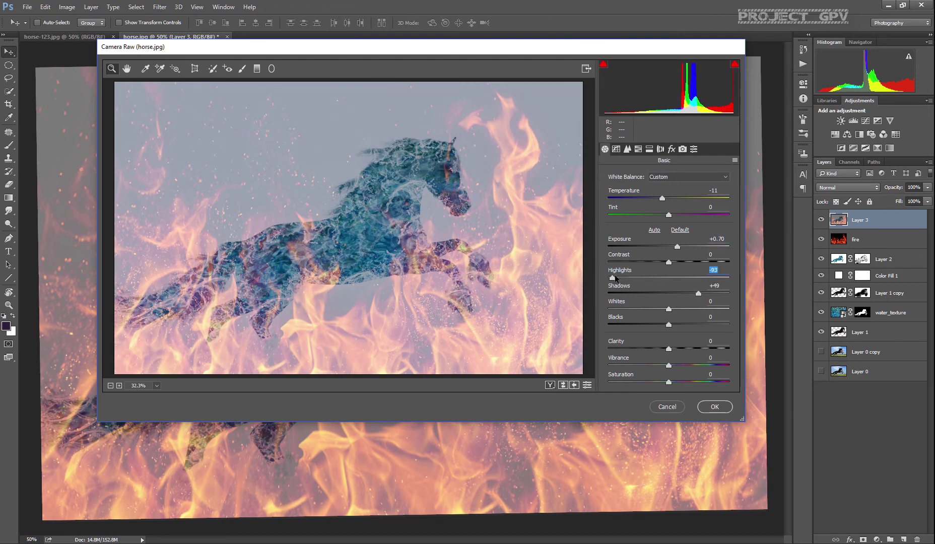
left_click(620, 309)
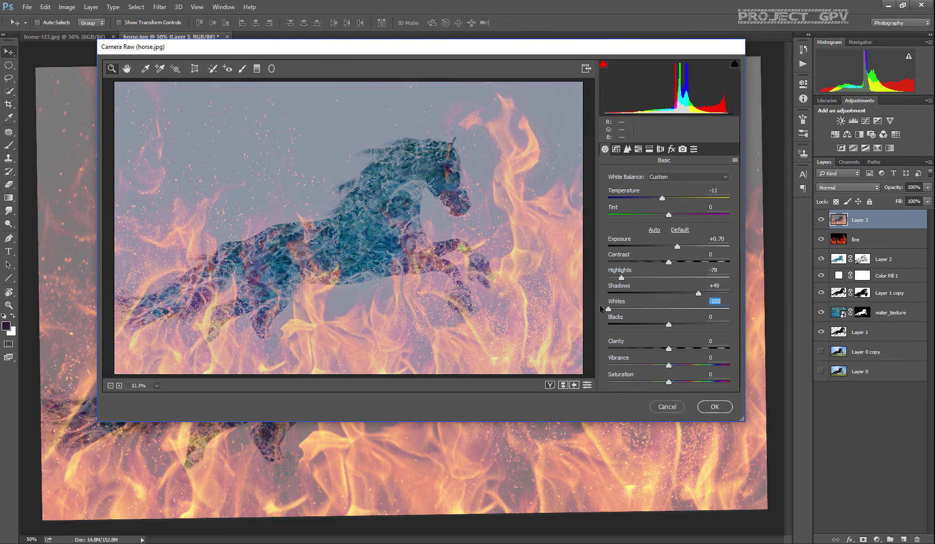
left_click_drag(675, 247, 673, 248)
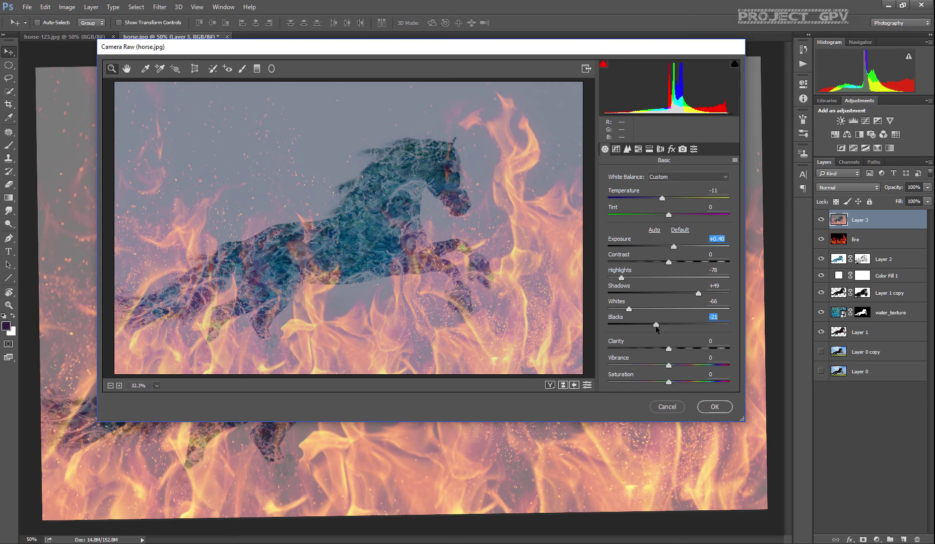
mouse_move(655, 327)
left_mouse_down()
mouse_move(635, 328)
mouse_move(646, 327)
left_mouse_up()
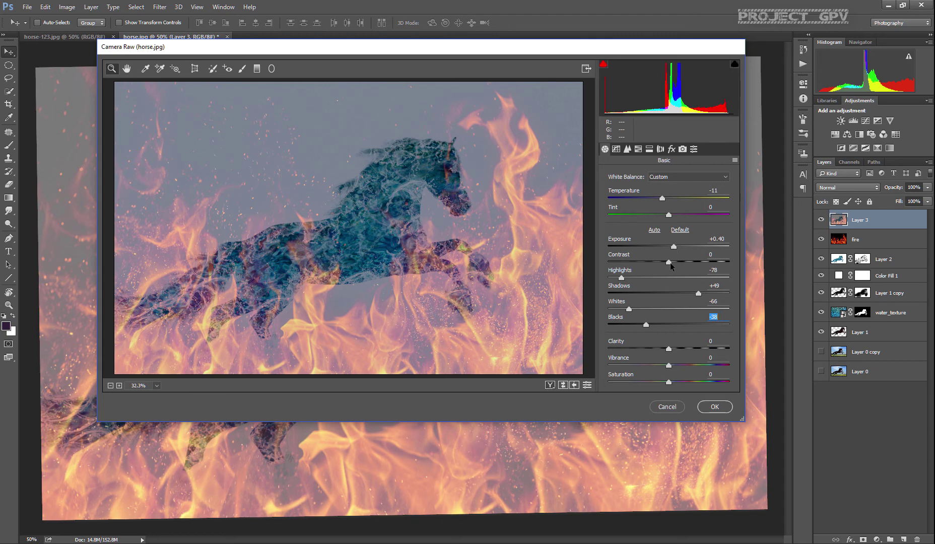
left_click_drag(669, 262, 695, 262)
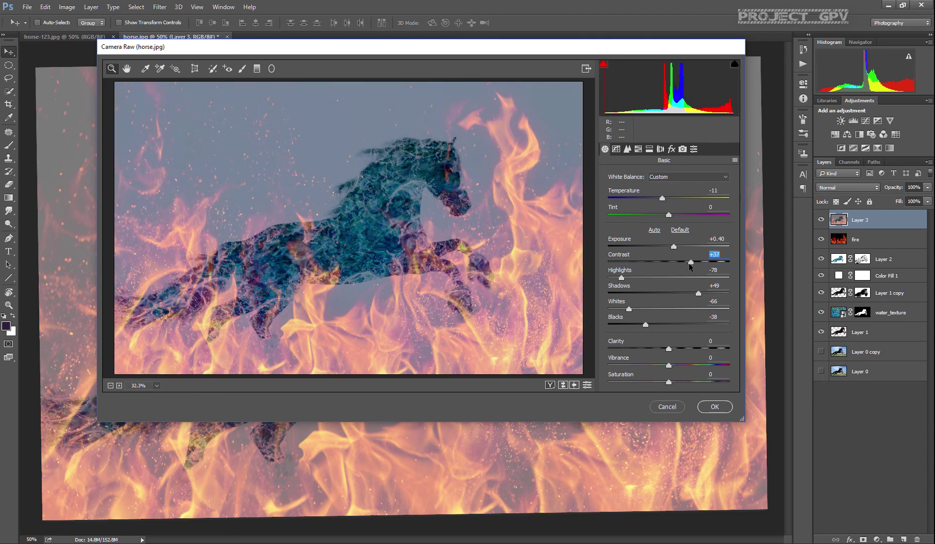
left_click_drag(689, 267, 687, 268)
left_click_drag(673, 367, 673, 382)
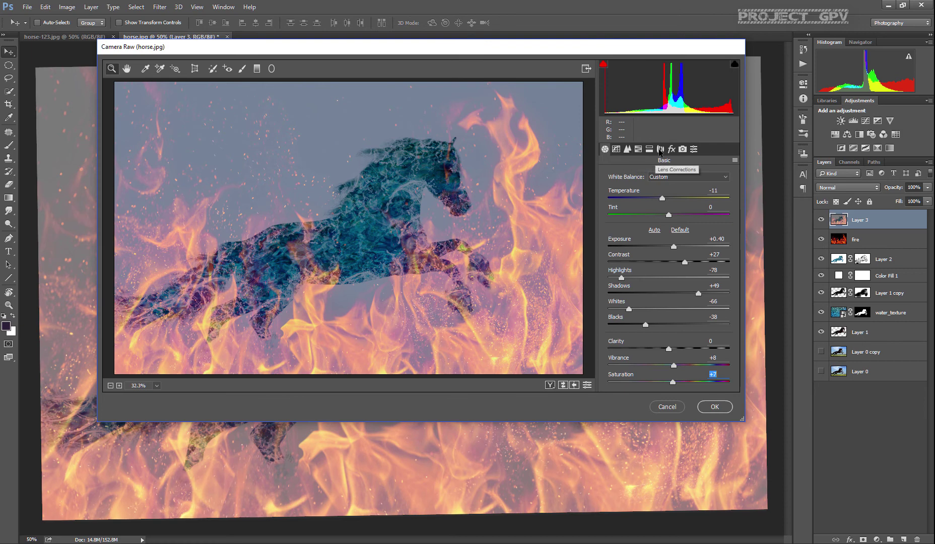
Add a -52 Highlight Priority post-crop vignette and apply the Camera Raw grade to Layer 3.
left_click(672, 149)
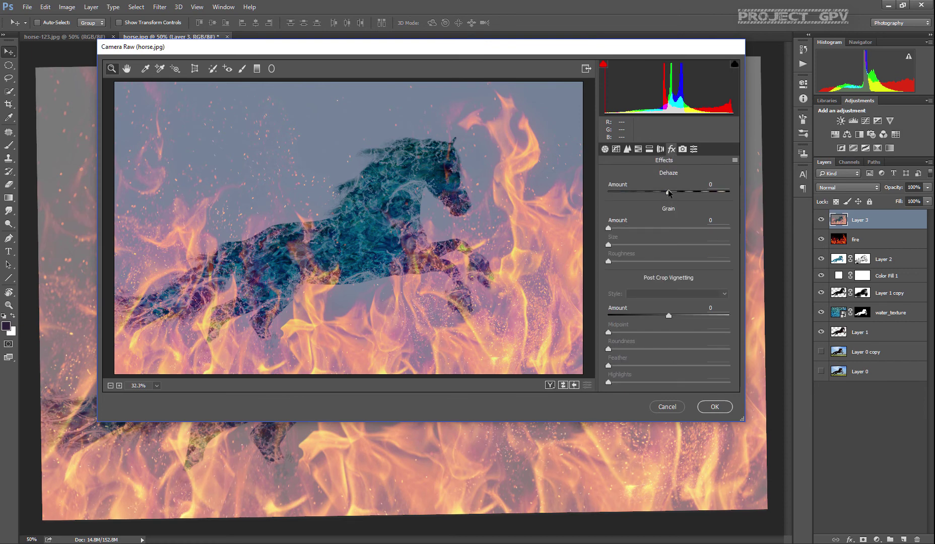
left_click(657, 315)
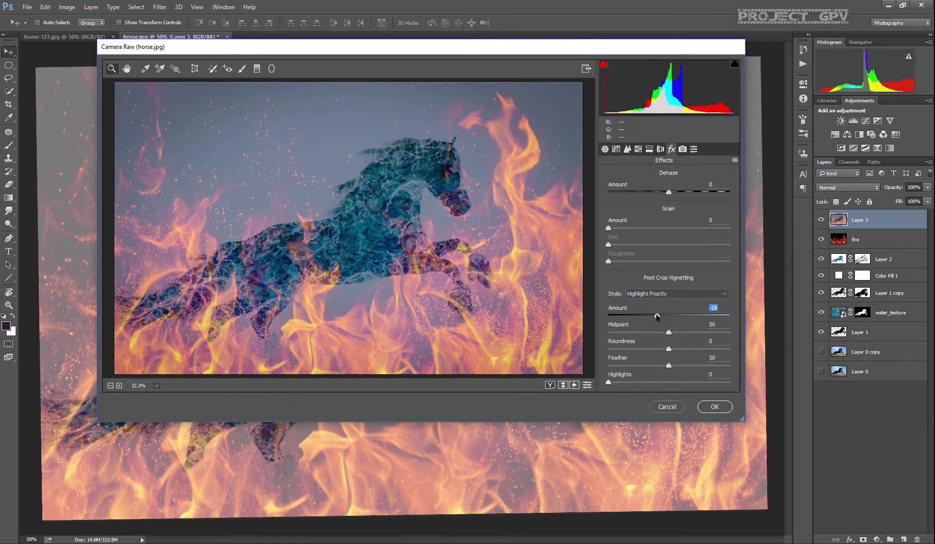
left_click(637, 316)
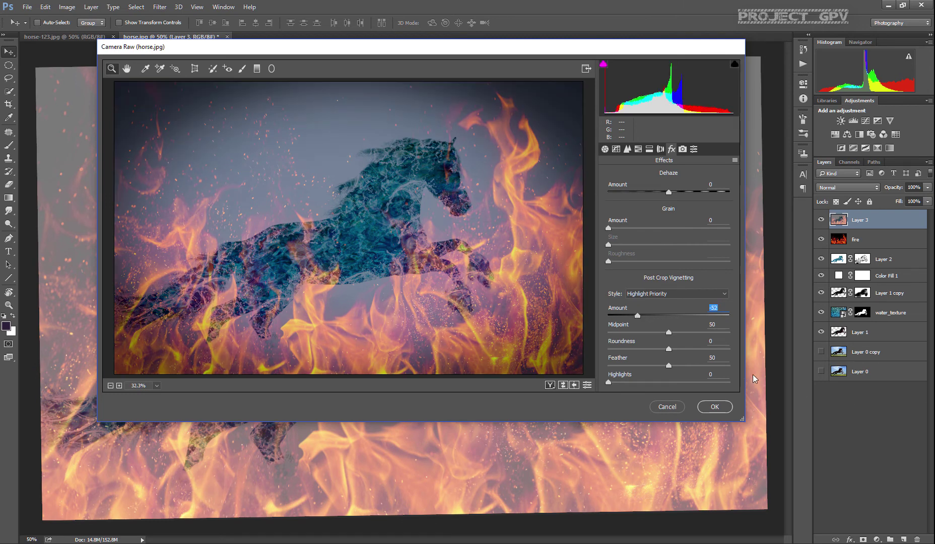
left_click(712, 408)
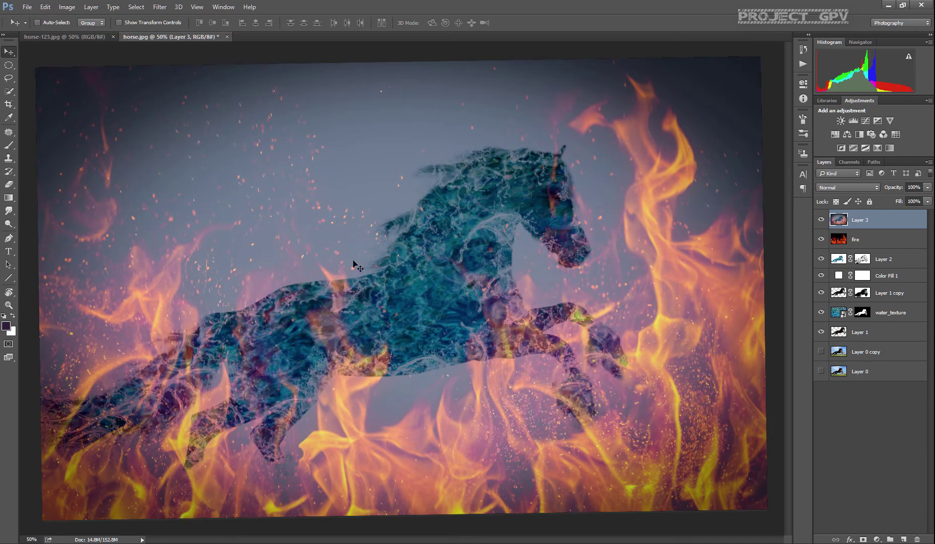
Dodge the horse's head with the Dodge Tool at Midtones range and 20% exposure.
left_click(9, 224)
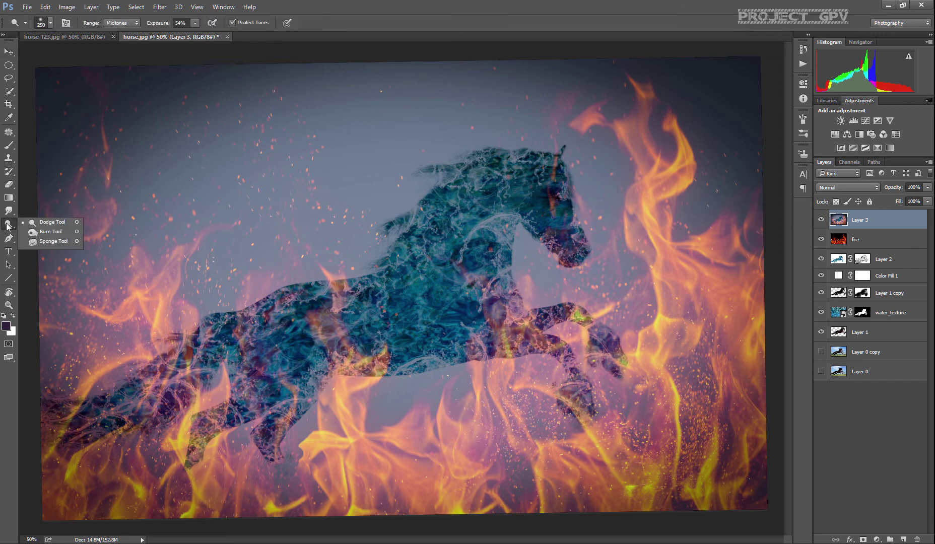
left_click(44, 225)
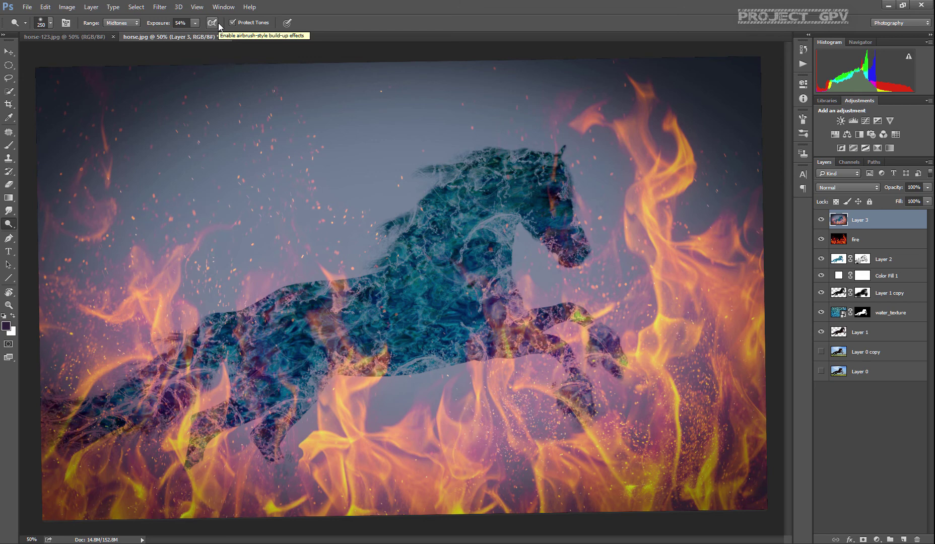
left_click(196, 23)
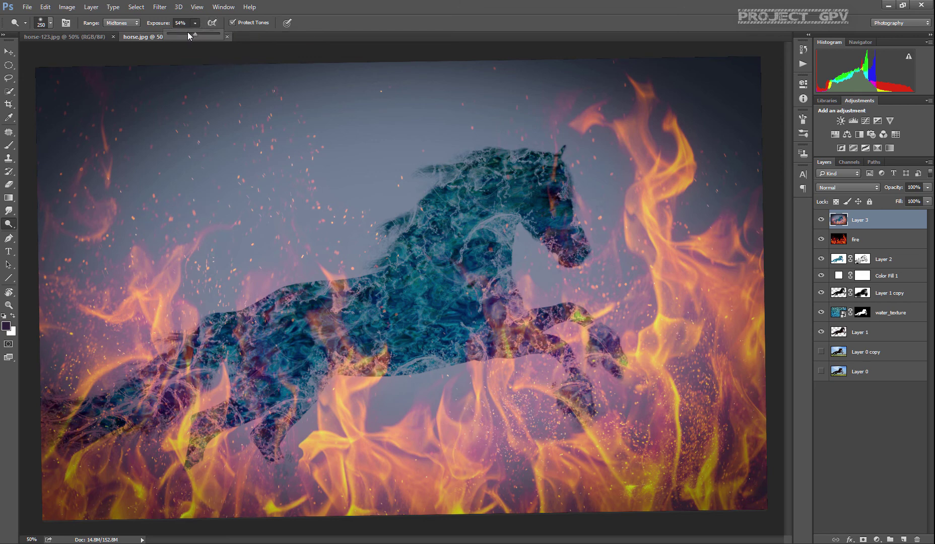
key("Down")
key("Down")
key("Down")
key("Down")
key("Down")
key("Down")
key("Down")
left_click_drag(184, 33, 189, 34)
mouse_move(549, 167)
left_mouse_down()
mouse_move(422, 274)
mouse_move(508, 189)
mouse_move(449, 270)
mouse_move(499, 205)
mouse_move(468, 296)
mouse_move(495, 219)
mouse_move(427, 322)
mouse_move(475, 192)
mouse_move(405, 257)
mouse_move(352, 345)
mouse_move(377, 279)
mouse_move(274, 311)
mouse_move(372, 303)
mouse_move(332, 314)
mouse_move(465, 292)
mouse_move(270, 341)
mouse_move(491, 327)
mouse_move(308, 356)
mouse_move(540, 338)
mouse_move(389, 350)
mouse_move(473, 330)
mouse_move(423, 335)
mouse_move(569, 321)
mouse_move(519, 325)
mouse_move(590, 371)
mouse_move(567, 344)
mouse_move(629, 351)
mouse_move(536, 320)
mouse_move(238, 349)
mouse_move(332, 313)
mouse_move(204, 350)
mouse_move(306, 325)
mouse_move(330, 336)
mouse_move(316, 358)
mouse_move(323, 338)
mouse_move(258, 347)
mouse_move(141, 386)
mouse_move(123, 406)
mouse_move(133, 384)
mouse_move(333, 299)
mouse_move(352, 306)
mouse_move(413, 291)
mouse_move(488, 237)
mouse_move(508, 204)
mouse_move(524, 201)
mouse_move(552, 218)
mouse_move(543, 179)
mouse_move(579, 228)
mouse_move(552, 177)
mouse_move(554, 214)
mouse_move(543, 179)
mouse_move(559, 242)
mouse_move(556, 187)
mouse_move(540, 170)
mouse_move(553, 214)
mouse_move(539, 179)
mouse_move(586, 250)
mouse_move(564, 247)
mouse_move(572, 242)
mouse_move(546, 189)
mouse_move(438, 205)
mouse_move(527, 169)
mouse_move(409, 232)
mouse_move(374, 290)
mouse_move(501, 181)
mouse_move(419, 328)
mouse_move(514, 205)
mouse_move(479, 320)
mouse_move(483, 303)
mouse_move(438, 352)
mouse_move(518, 335)
mouse_move(547, 340)
mouse_move(574, 252)
mouse_move(528, 214)
mouse_move(301, 326)
mouse_move(307, 352)
mouse_move(355, 353)
mouse_move(288, 336)
mouse_move(398, 283)
mouse_move(553, 326)
mouse_move(229, 356)
mouse_move(224, 382)
mouse_move(237, 362)
mouse_move(178, 368)
mouse_move(245, 291)
mouse_move(303, 283)
mouse_move(308, 338)
left_mouse_up()
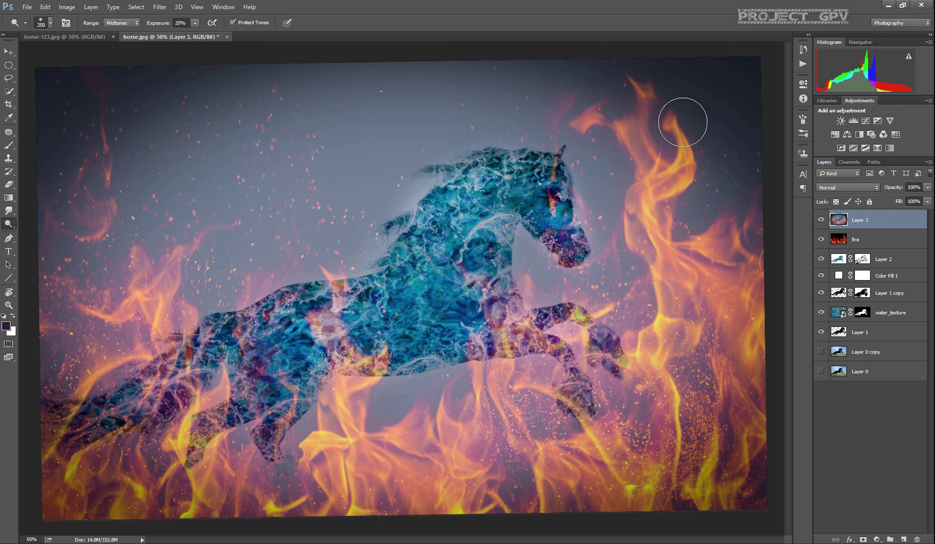